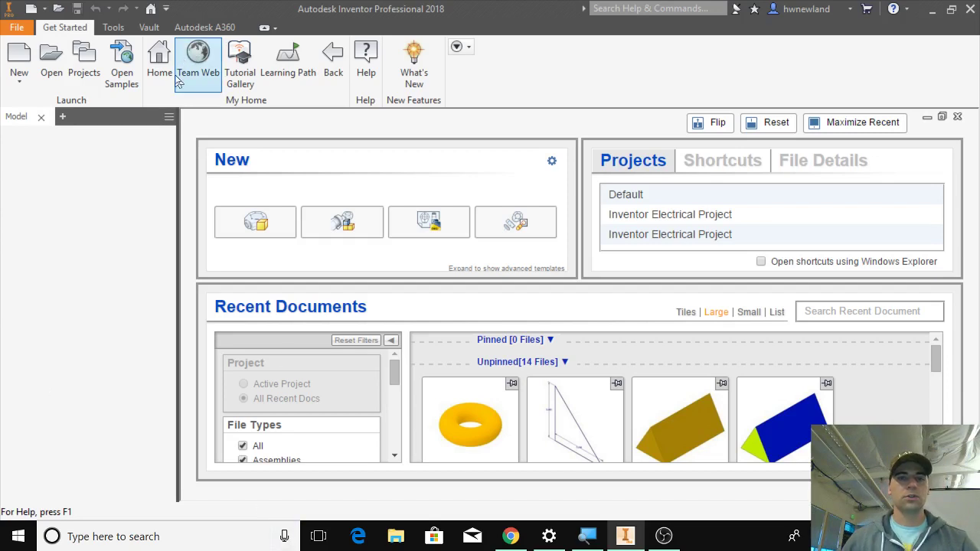
Create a new blank part document, Part2, from the File menu's New > Part.
left_click(16, 26)
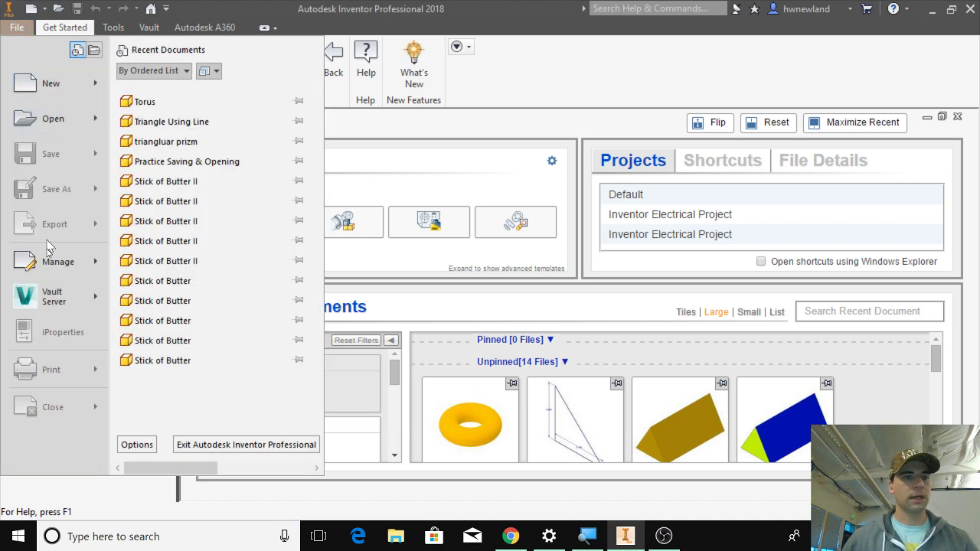
left_click(97, 86)
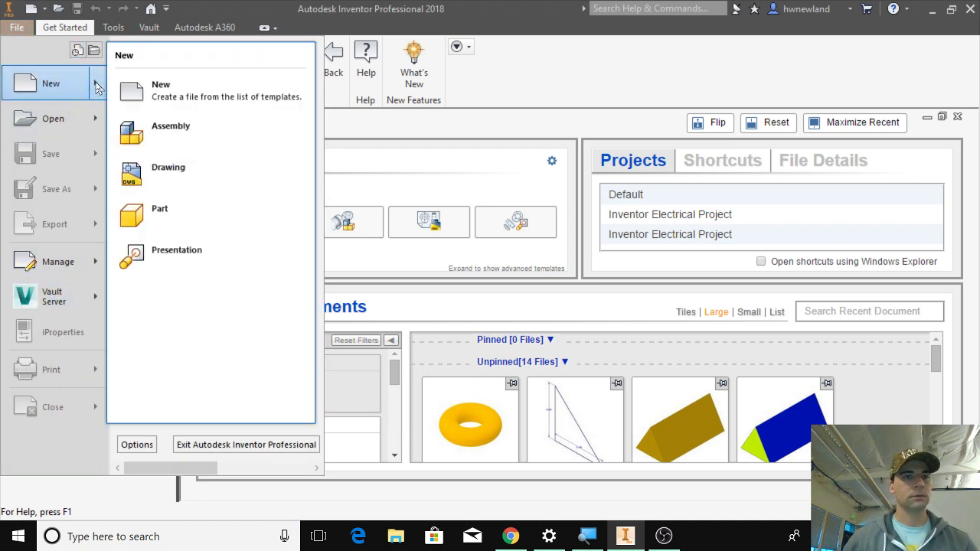
left_click(238, 221)
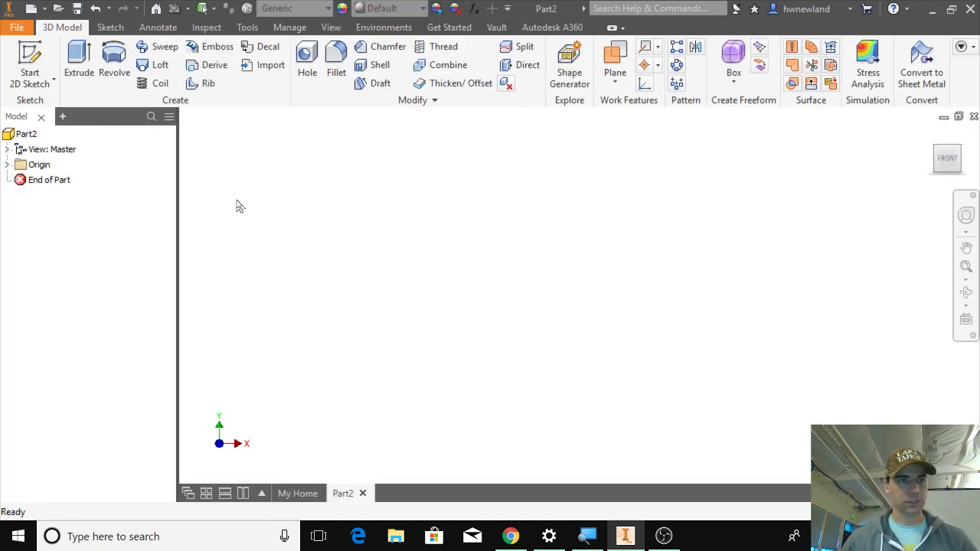
Save the new part as Pentagon in the Period 1 folder and return to Home view.
left_click(17, 28)
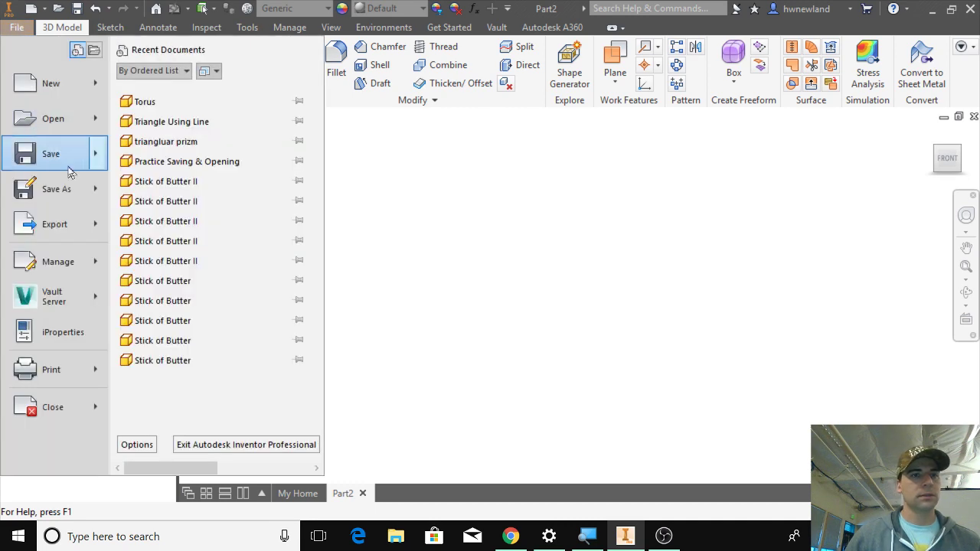
key("Escape")
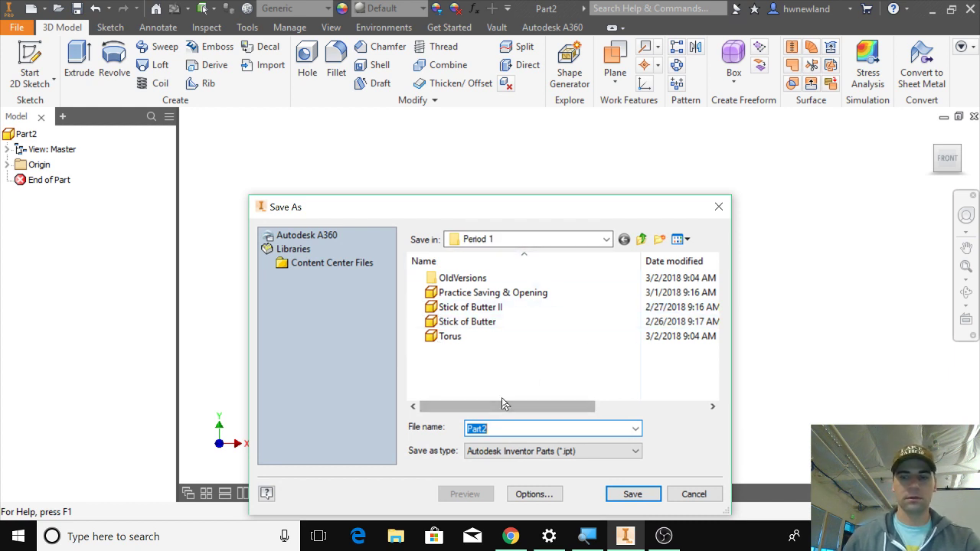
key("BackSpace")
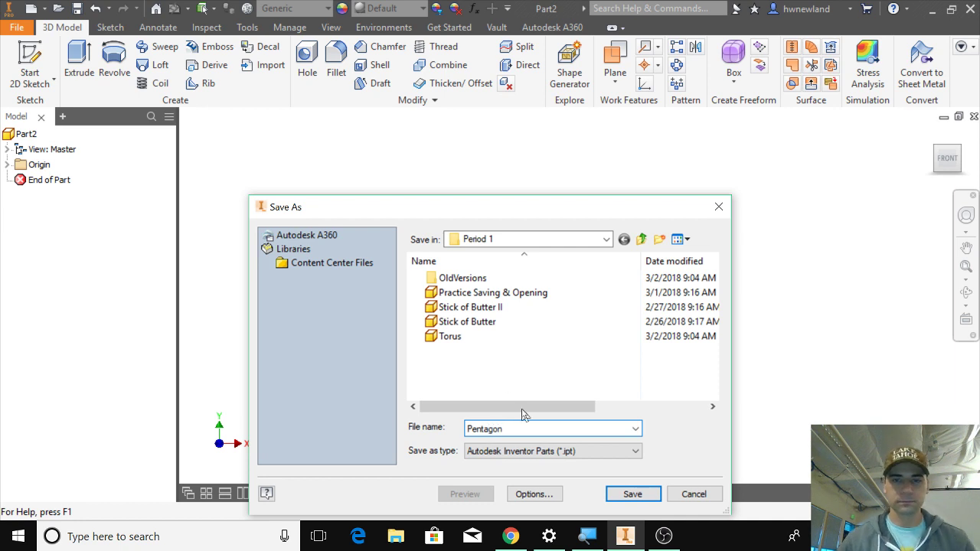
left_click(632, 494)
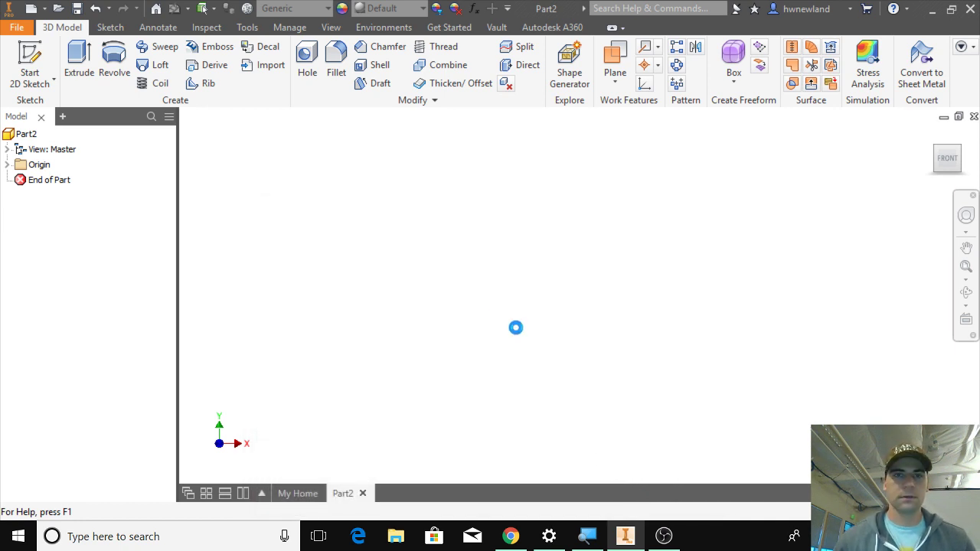
key("F6")
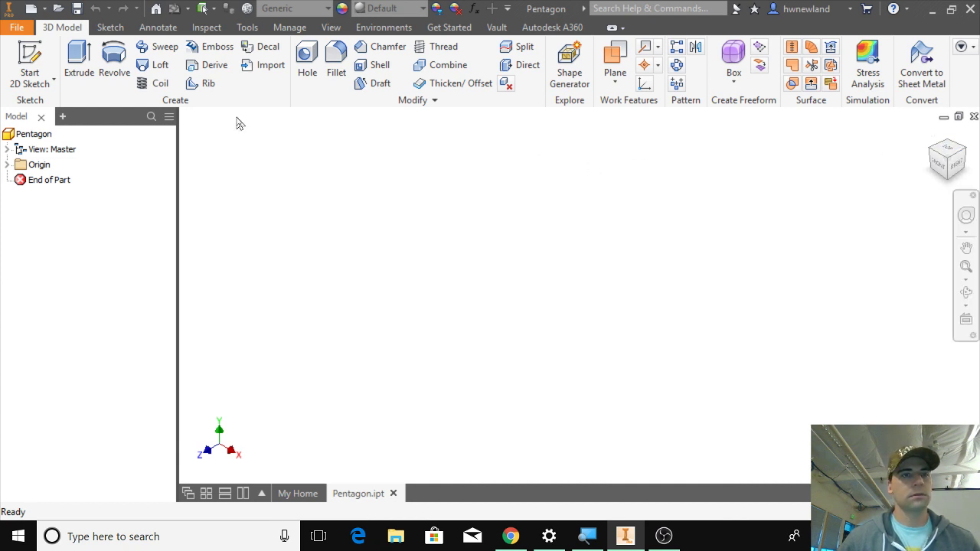
Sketch a five-sided polygon centred on the origin of the XY plane and finish the sketch.
left_click(28, 50)
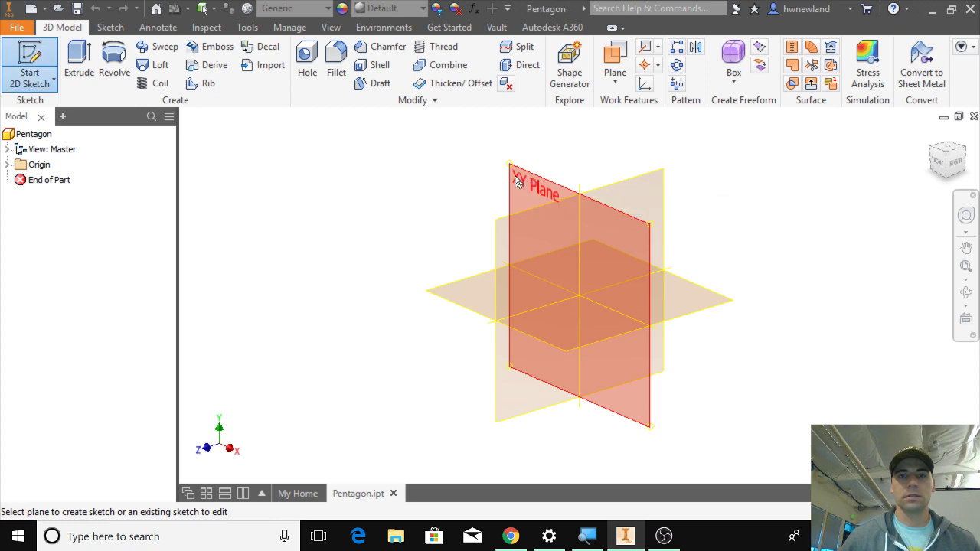
left_click(525, 175)
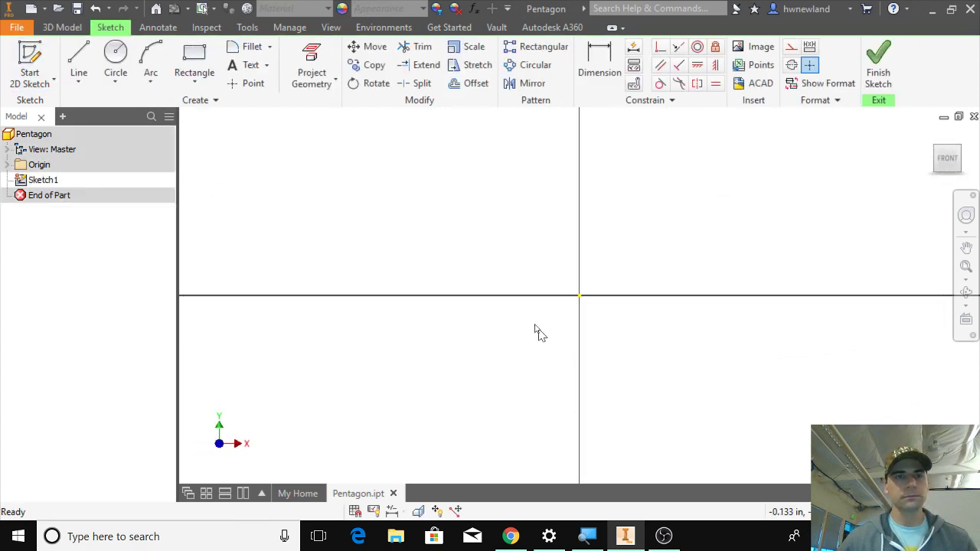
left_click(194, 80)
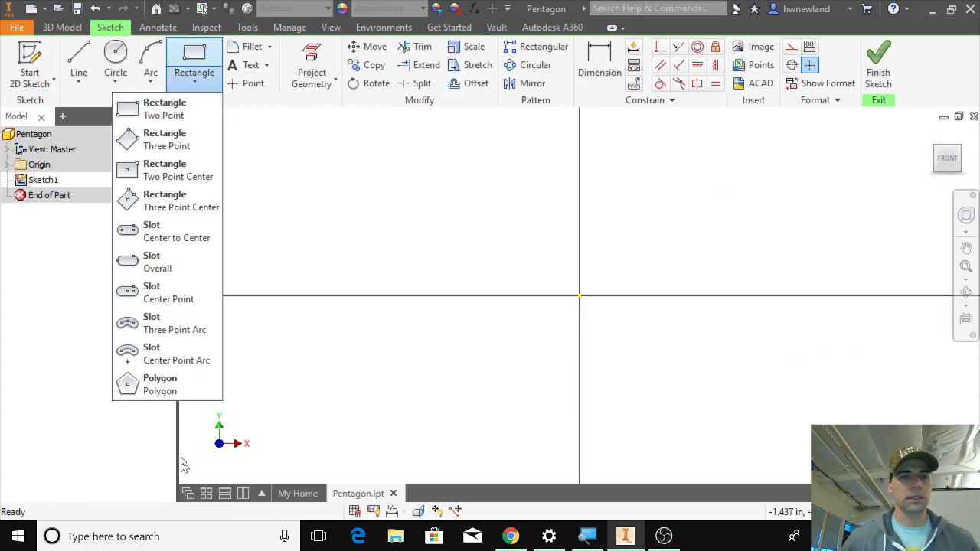
left_click(163, 387)
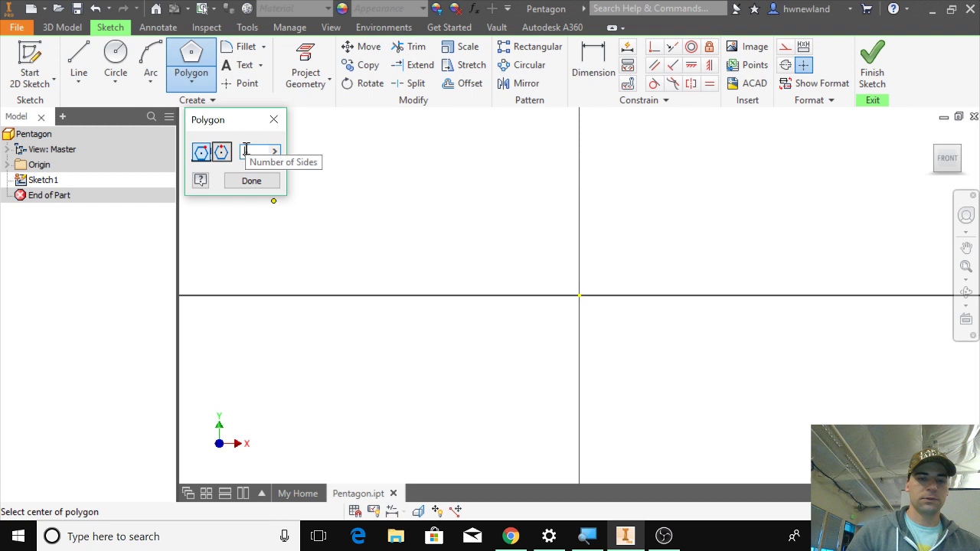
left_click(580, 296)
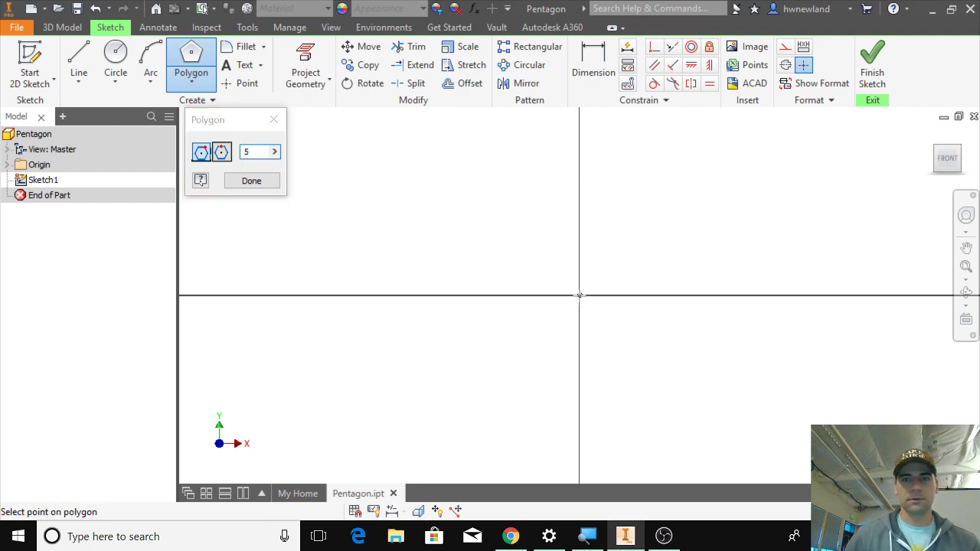
left_click(578, 143)
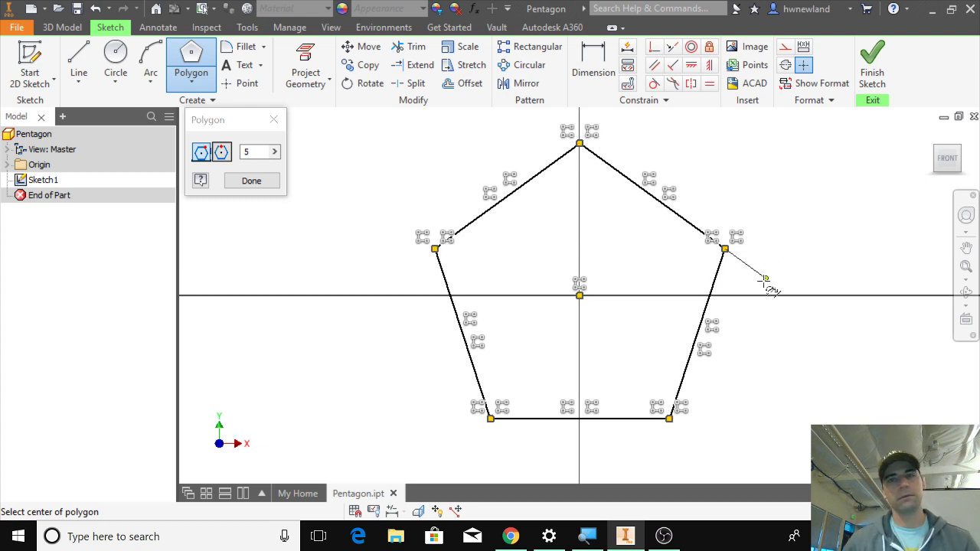
left_click(873, 69)
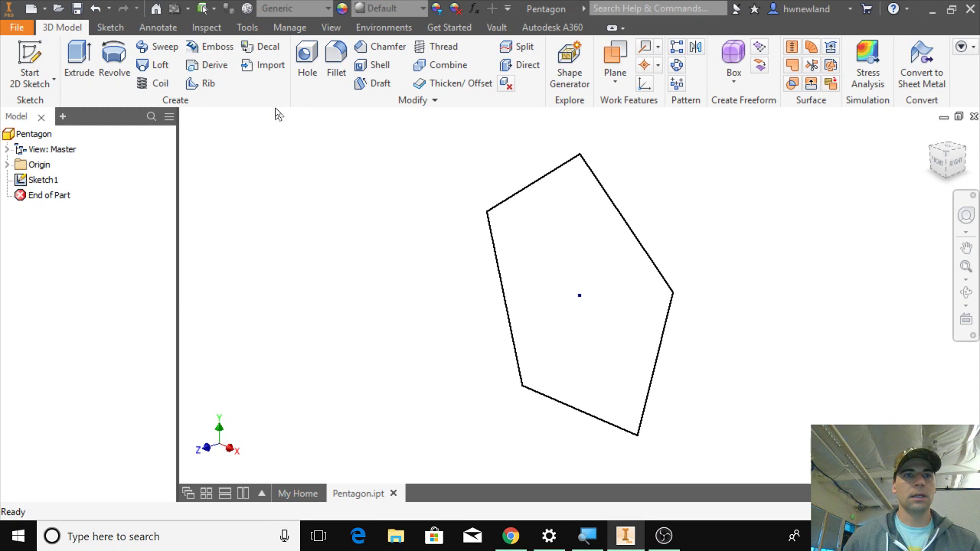
Measure the upper-left and left edges (0.646 in) and the 108° angle between them.
left_click(207, 26)
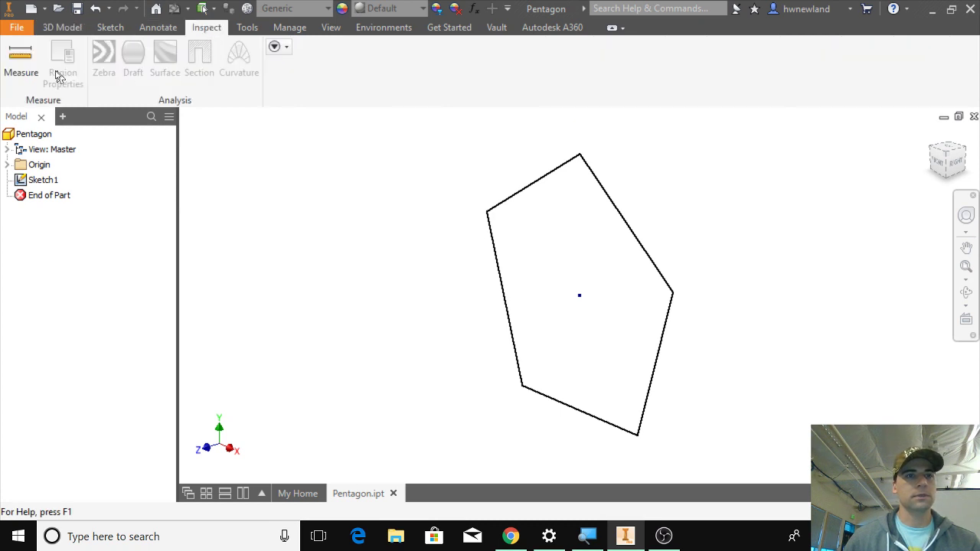
left_click(21, 59)
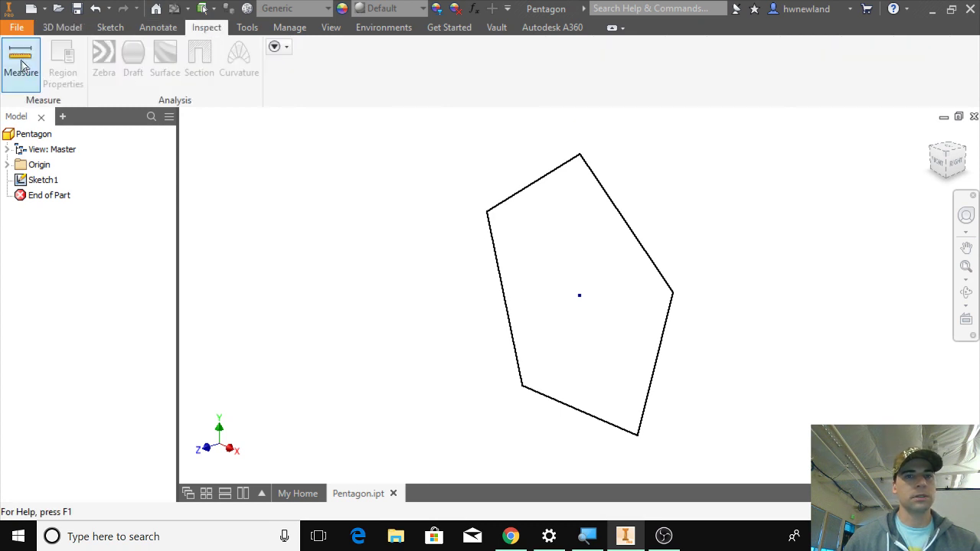
left_click(493, 212)
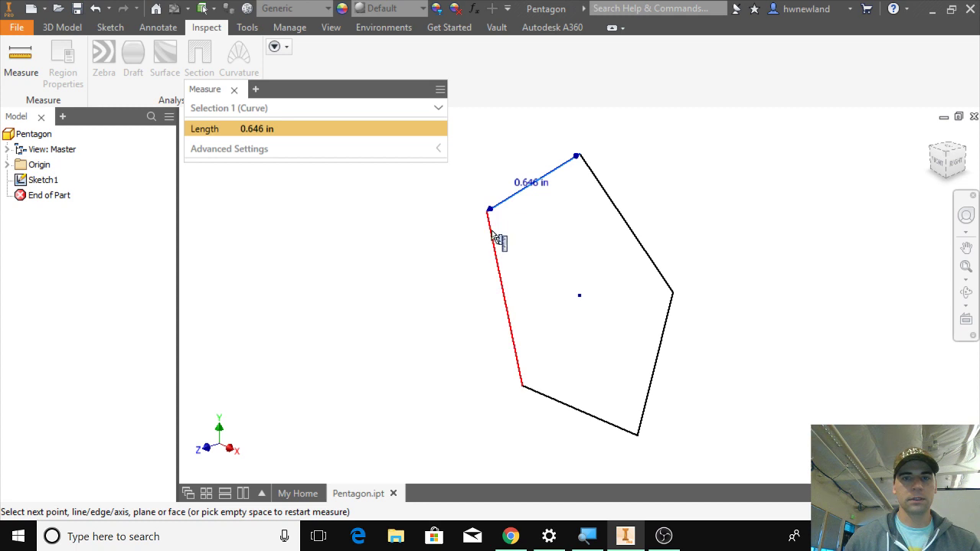
left_click(492, 232)
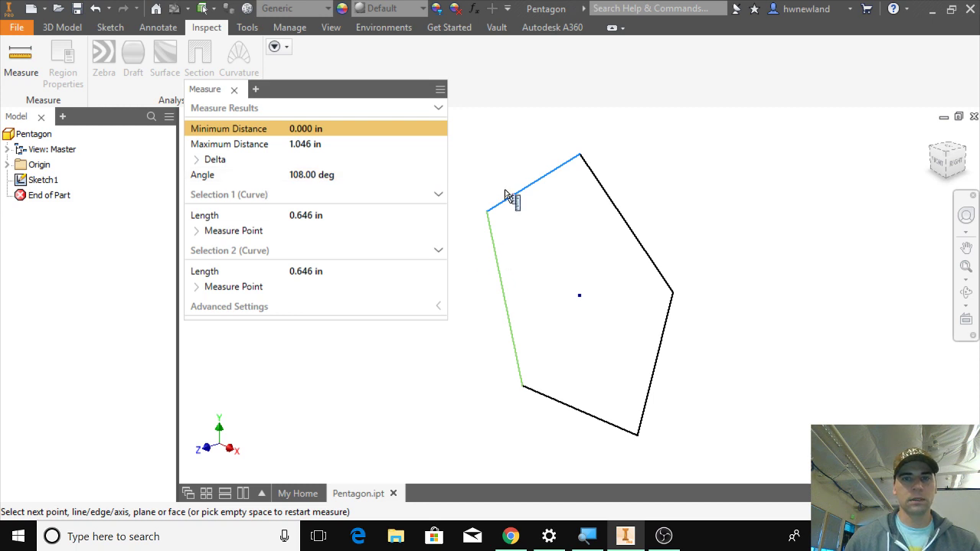
left_click(331, 181)
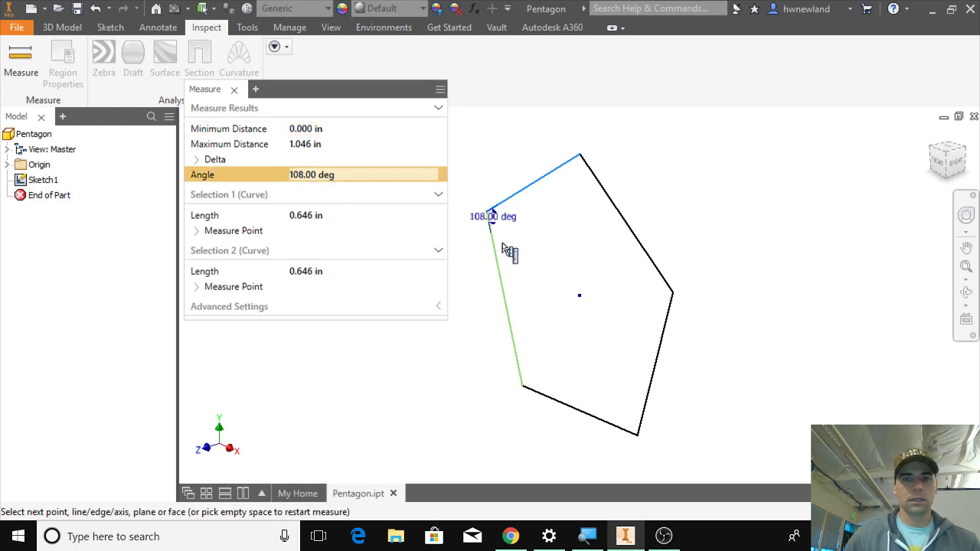
scroll(509, 253, "down", 2)
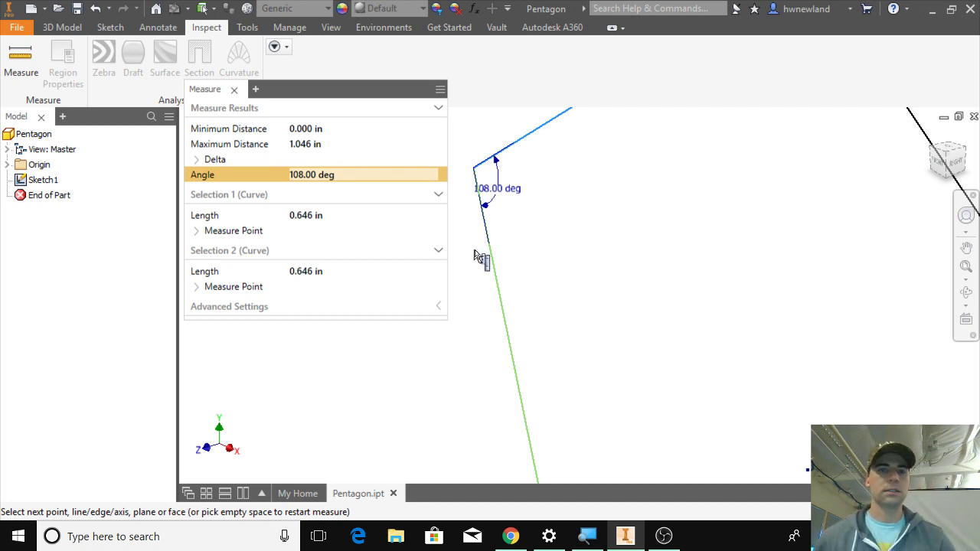
scroll(536, 289, "up", 2)
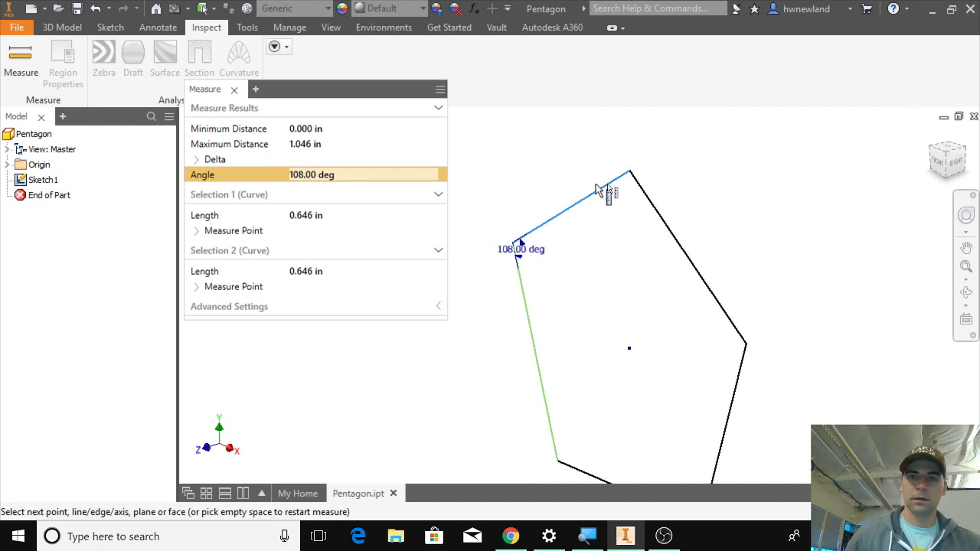
Check the top-vertex and right-side corner angles and upper edges, then close the measurements.
left_click(638, 184)
left_click(646, 193)
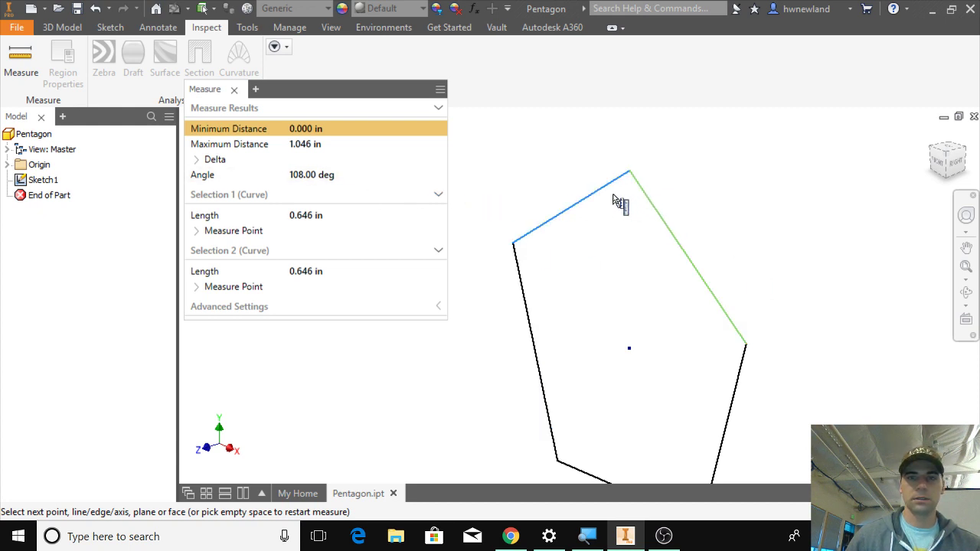
left_click(313, 175)
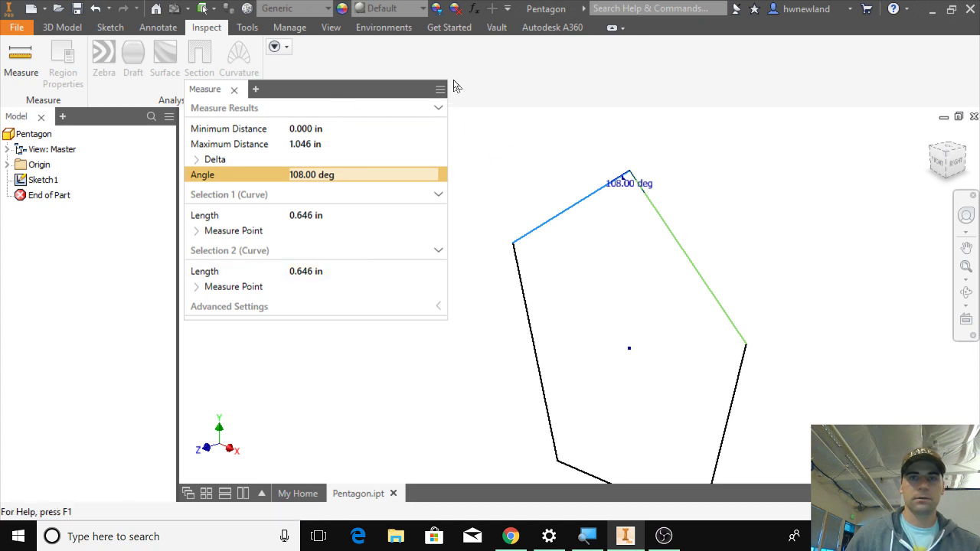
left_click(734, 404)
left_click(737, 330)
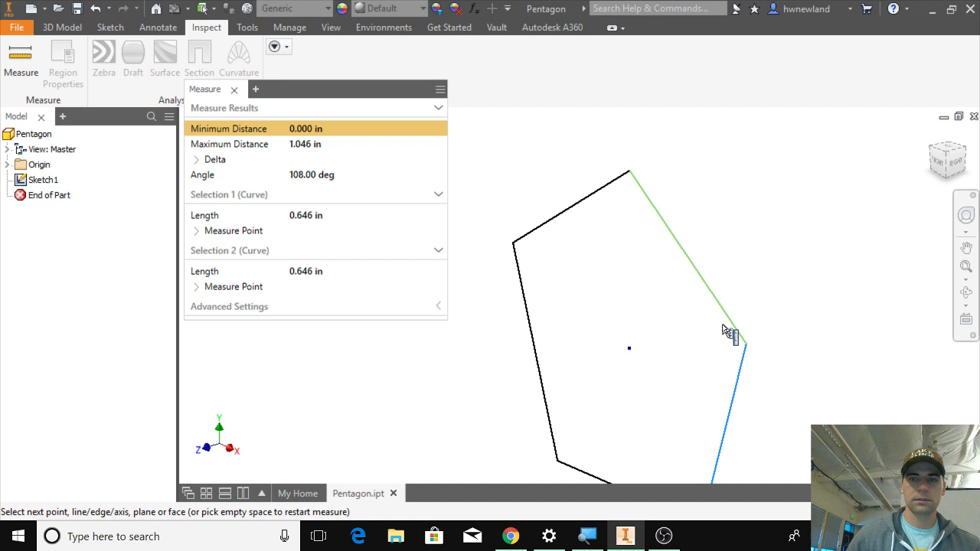
left_click(318, 175)
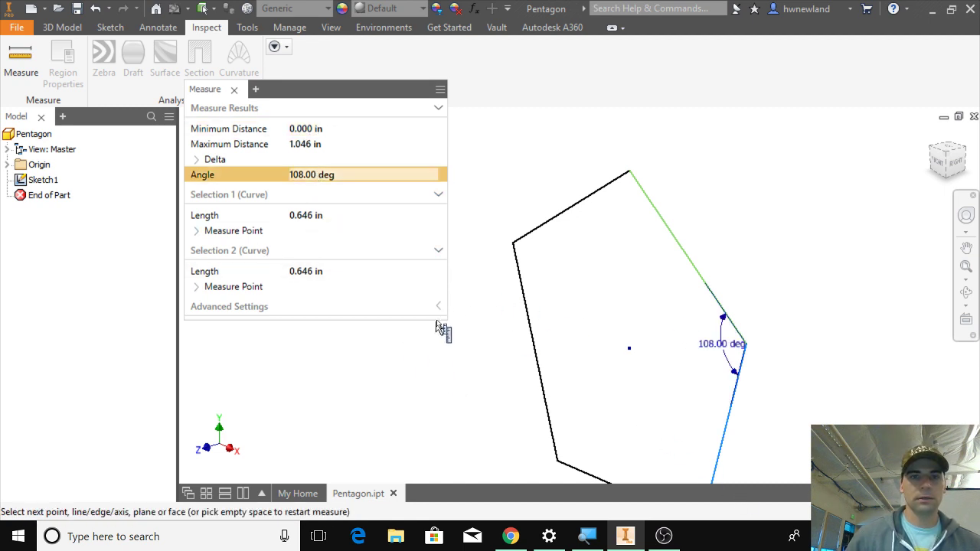
left_click(565, 220)
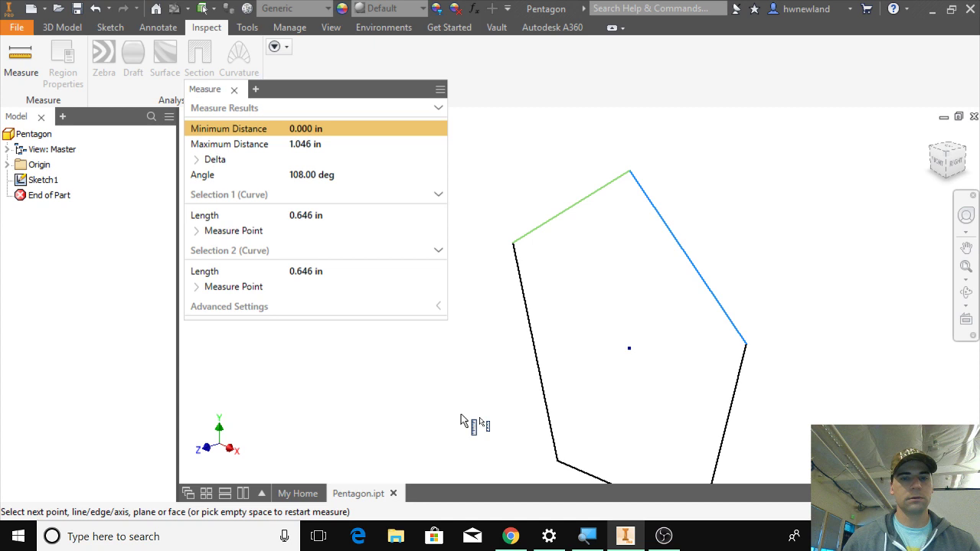
key("Escape")
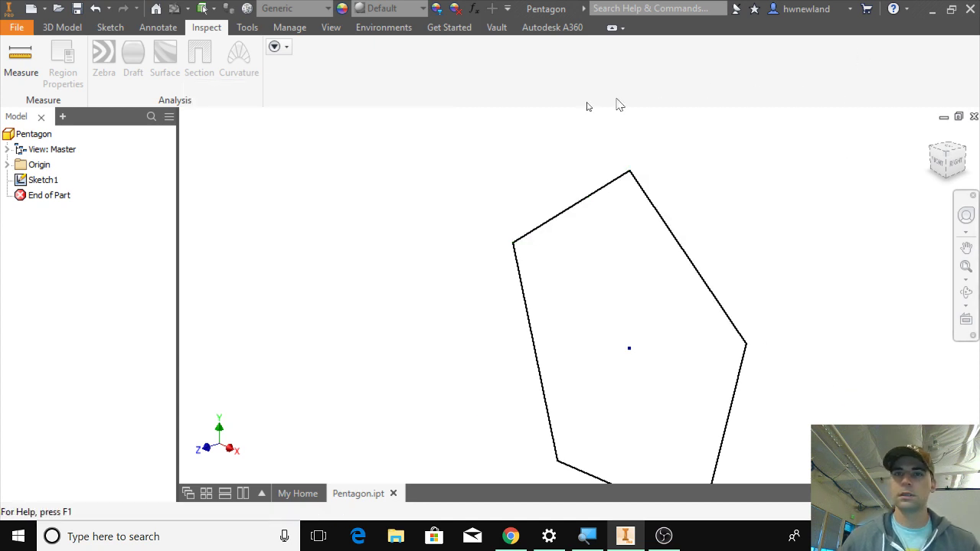
Extrude the pentagon sketch 1 in into a solid prism, Extrusion1.
left_click(64, 31)
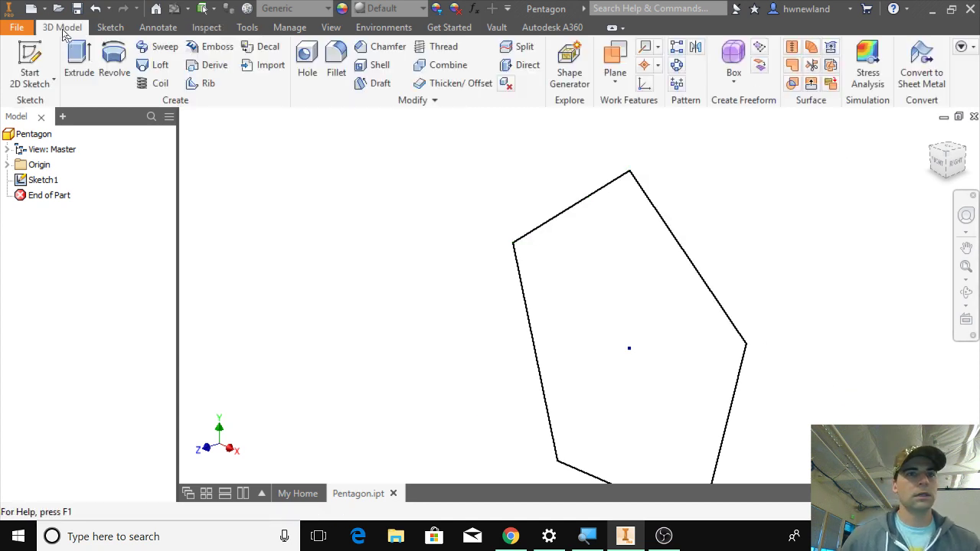
left_click(108, 31)
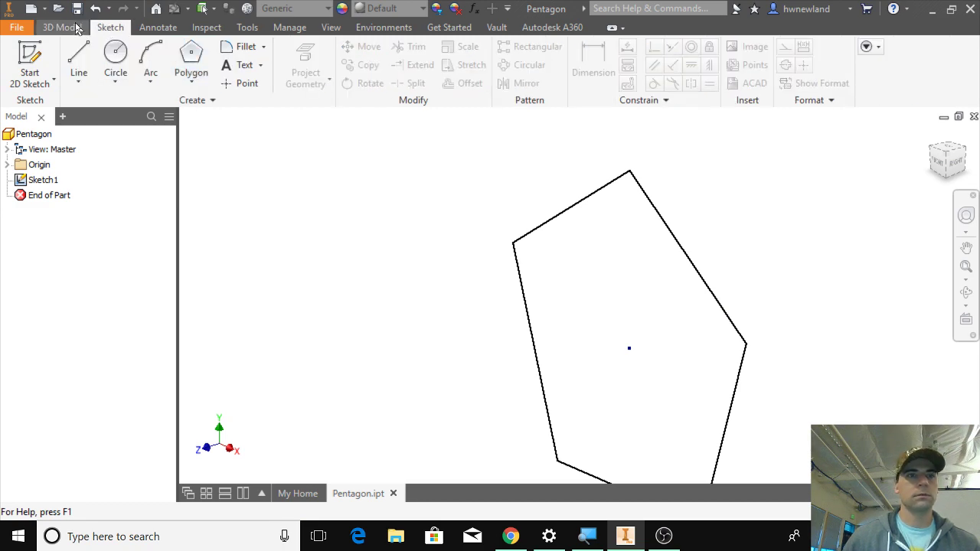
left_click(73, 28)
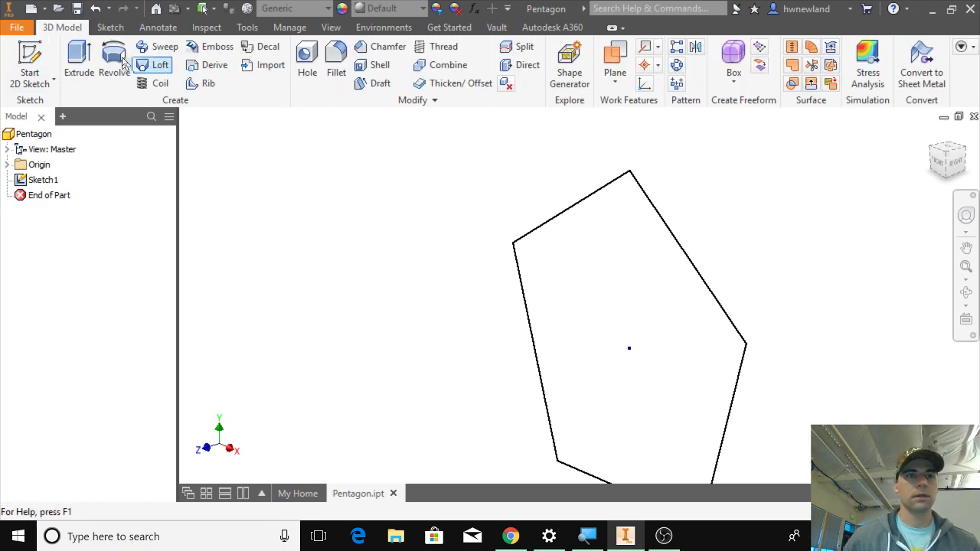
left_click(79, 65)
scroll(738, 311, "up", 2)
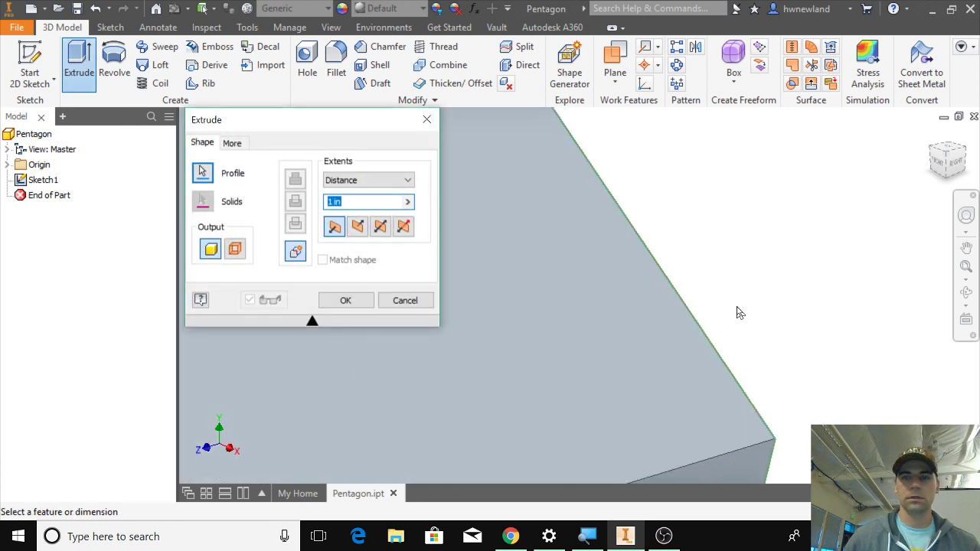
scroll(737, 310, "down", 5)
scroll(710, 320, "up", 2)
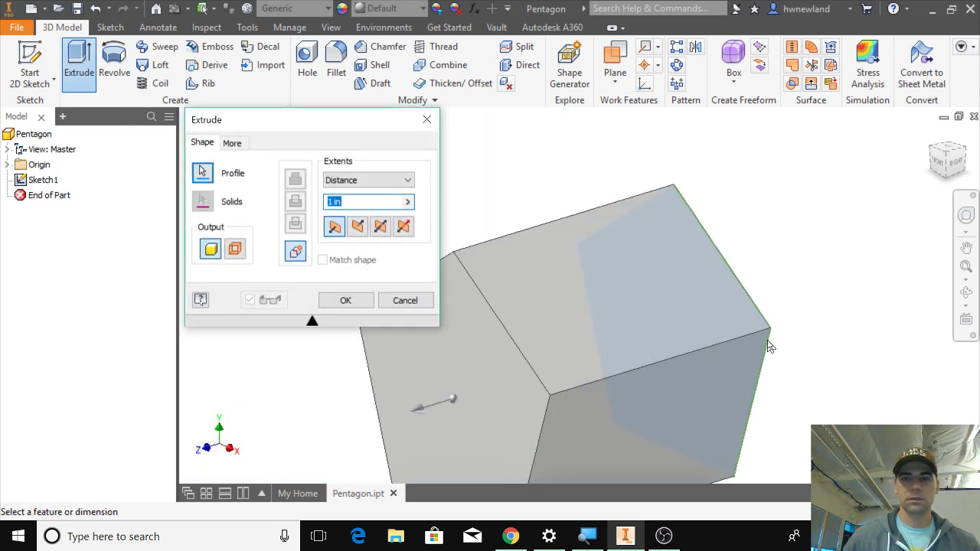
key("F2")
left_click_drag(805, 357, 836, 285)
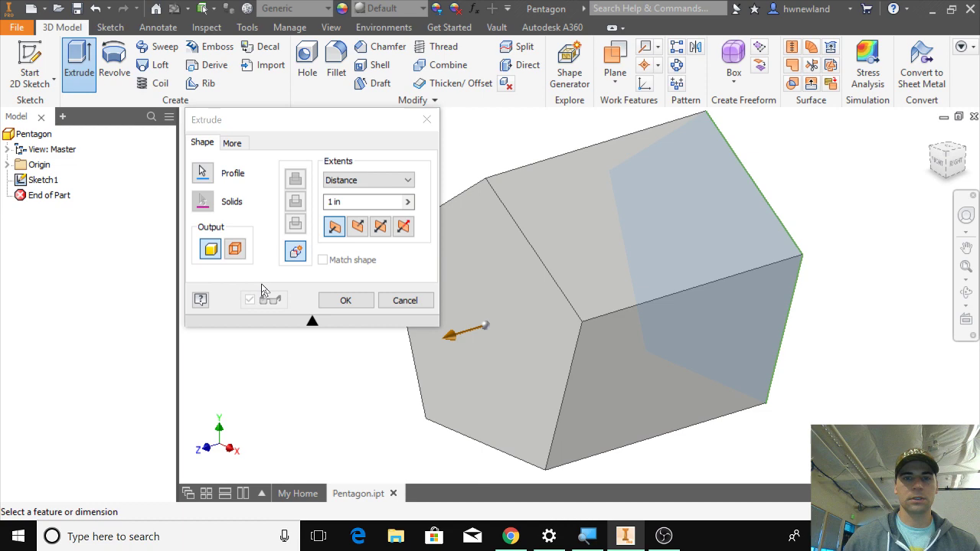
left_click(345, 301)
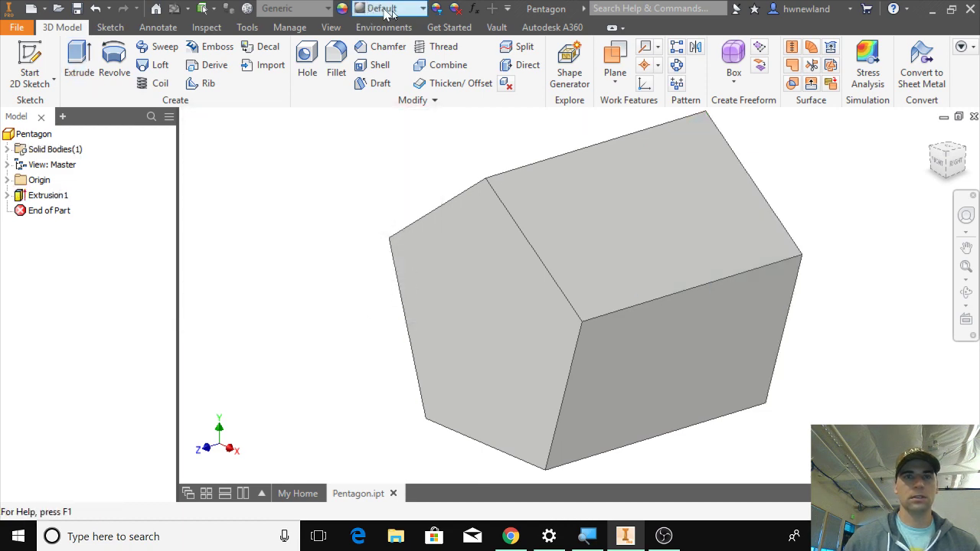
Colour the whole pentagonal prism bright green (RGB 55, 255, 0).
left_click(436, 8)
left_click(521, 246)
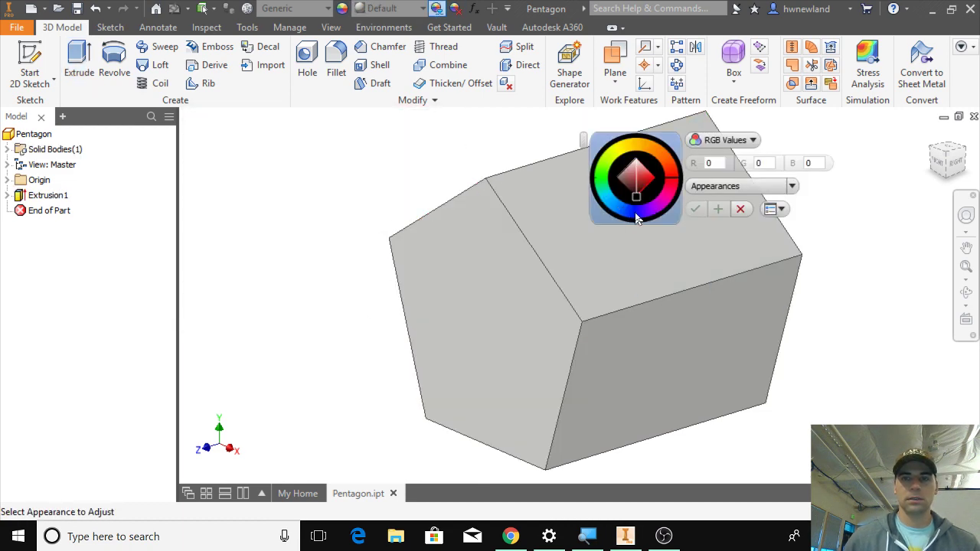
left_click(399, 234)
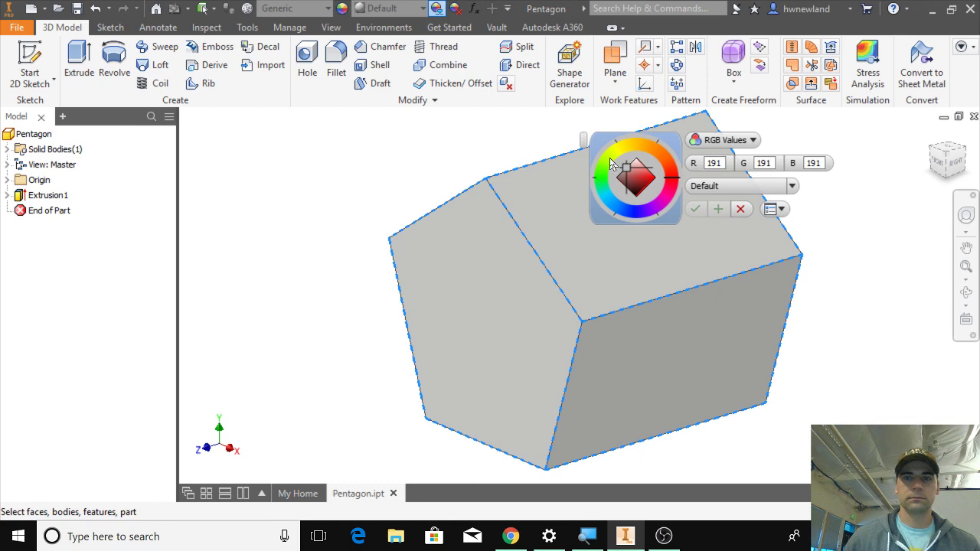
left_click(602, 174)
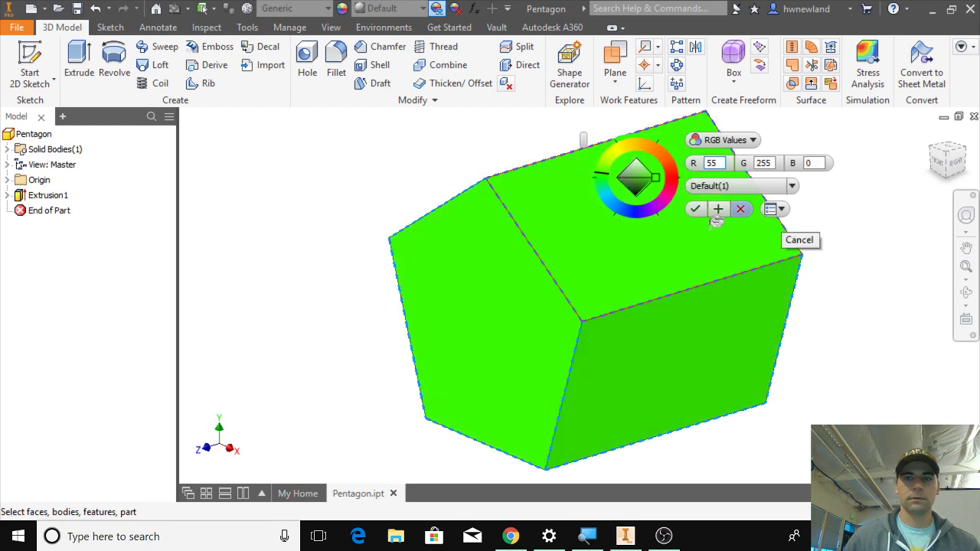
left_click(696, 210)
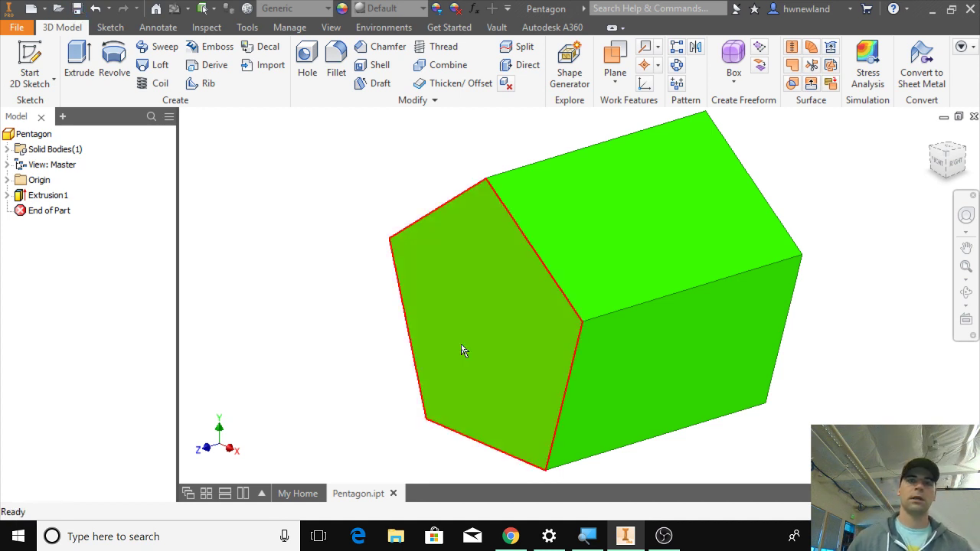
mouse_move(486, 370)
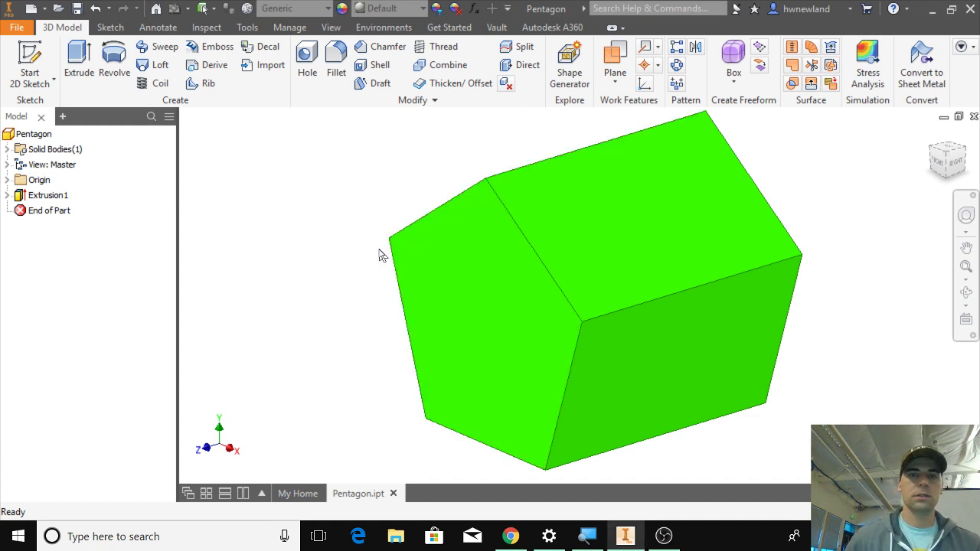
Reopen Sketch1 and dimension the upper-right side, showing 0.646 in.
left_click(7, 197)
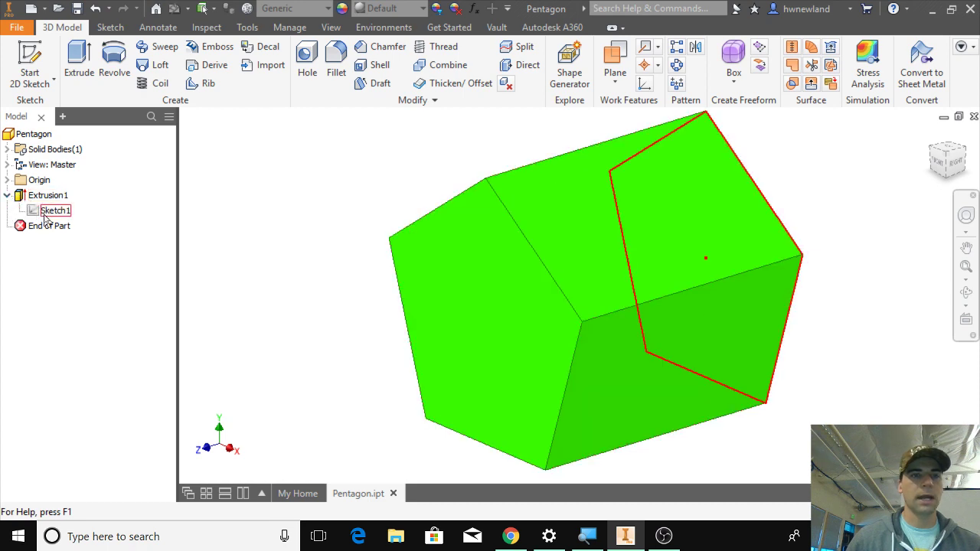
left_click(49, 213)
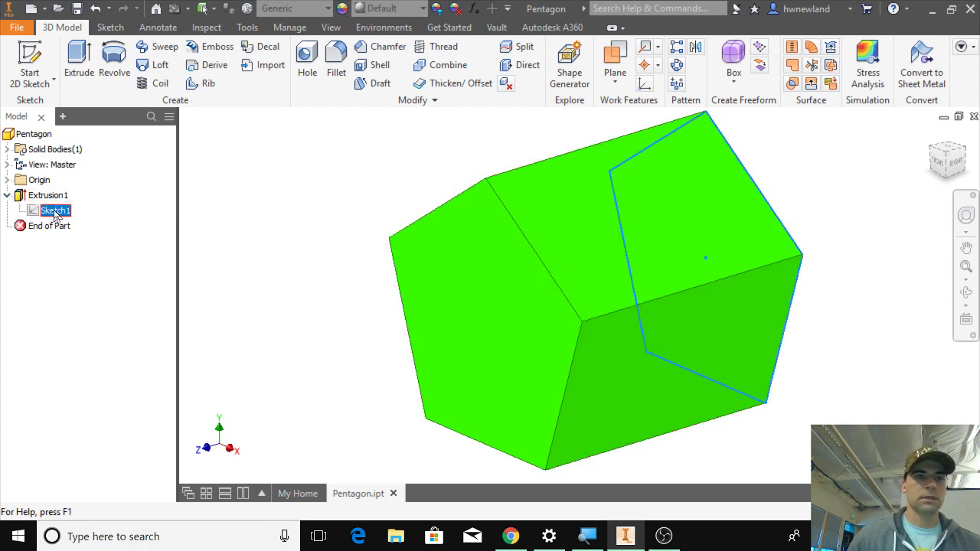
right_click(55, 215)
left_click(88, 270)
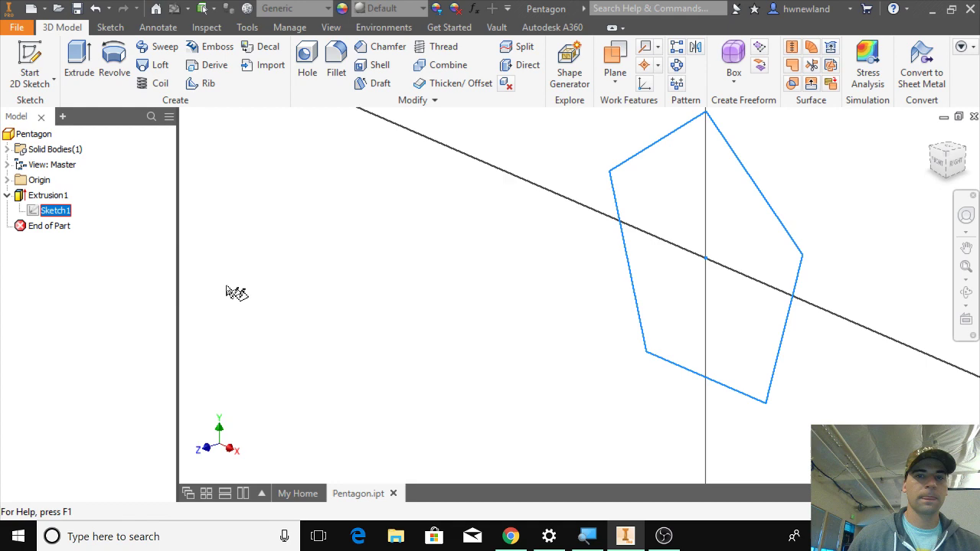
key("d")
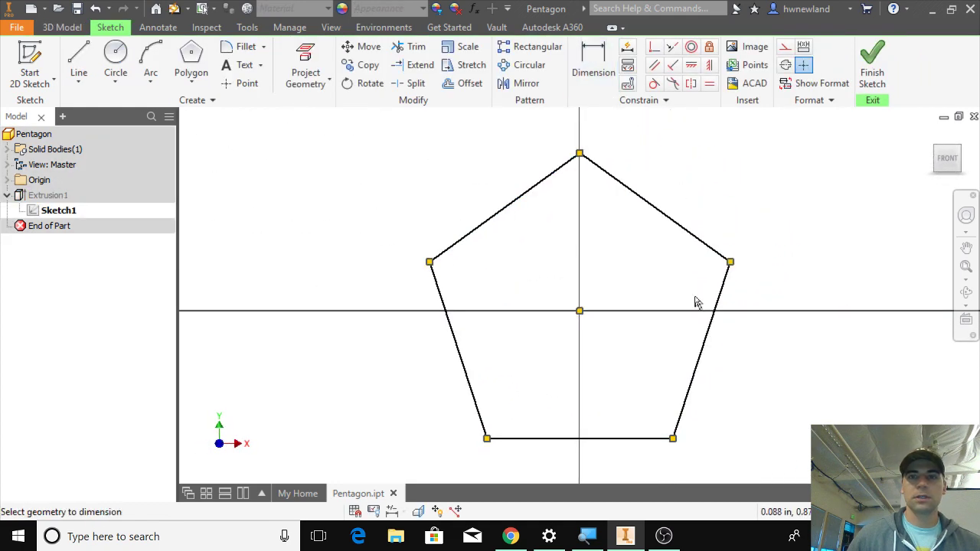
left_click(692, 236)
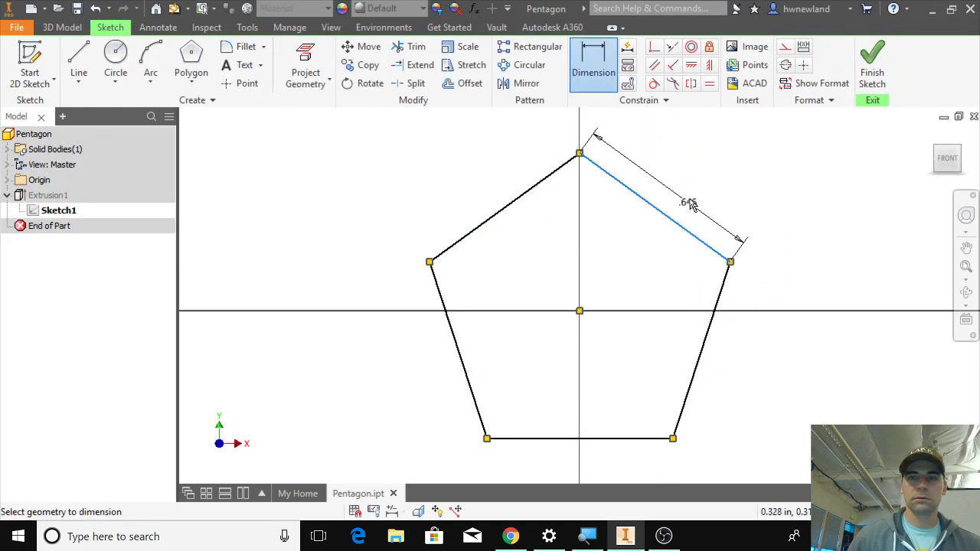
left_click(695, 193)
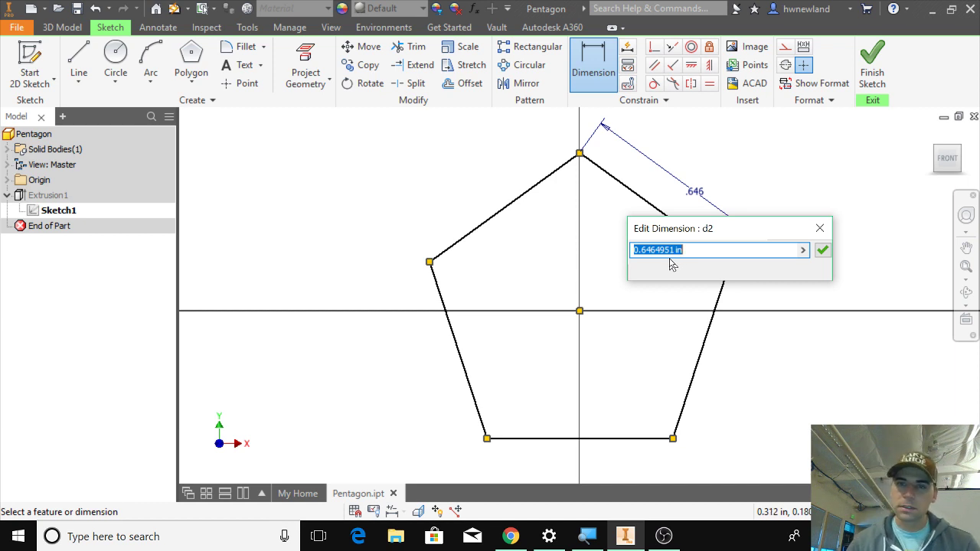
left_click(822, 230)
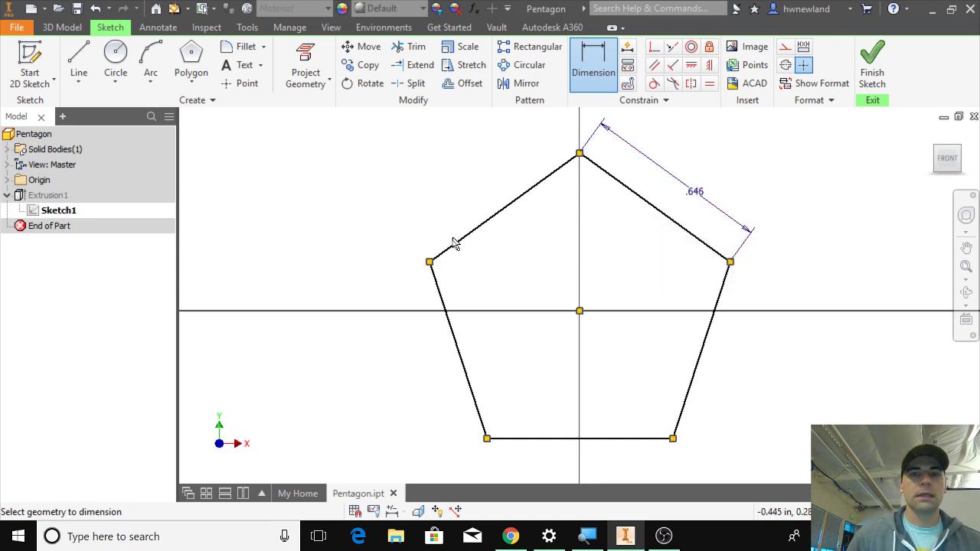
Change the side-length dimension to 1.0 in.
right_click(694, 191)
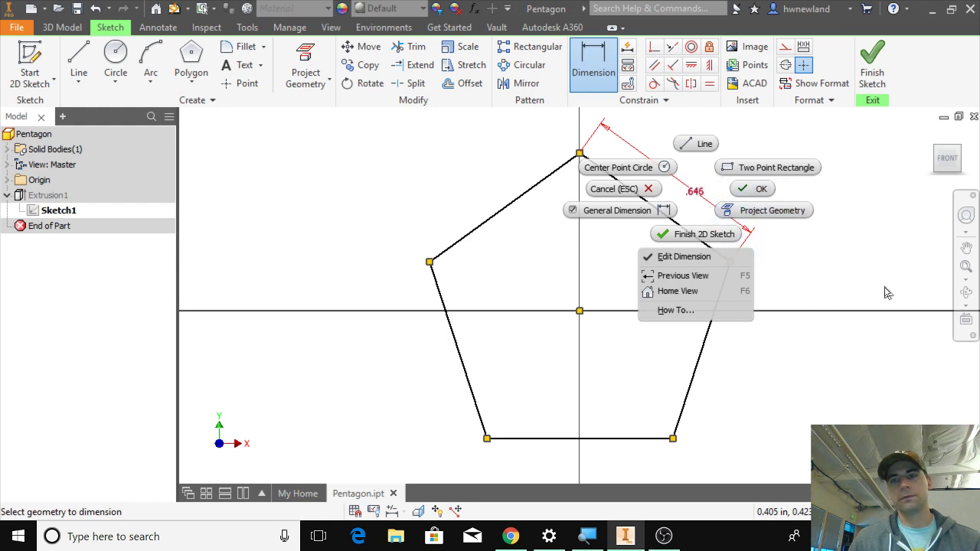
left_click(701, 213)
left_click(695, 192)
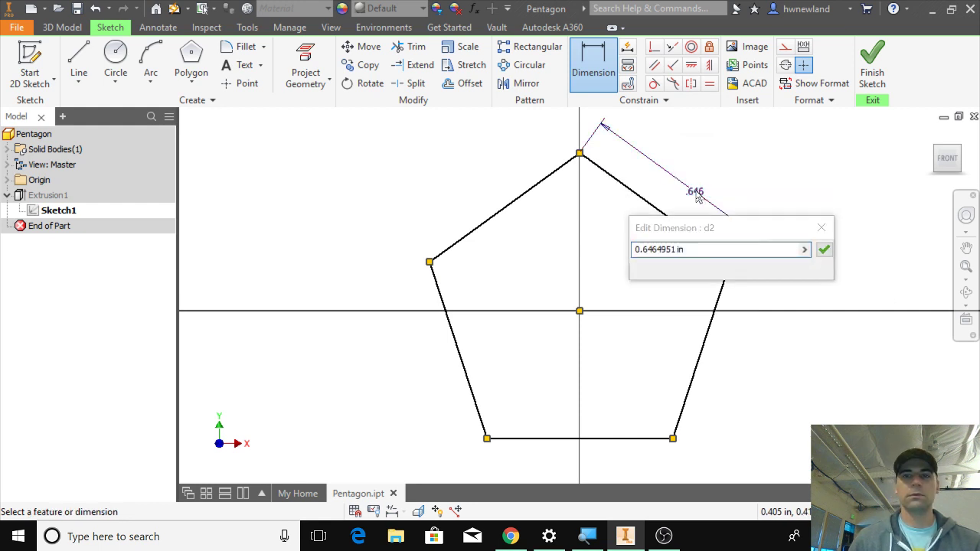
left_click(707, 245)
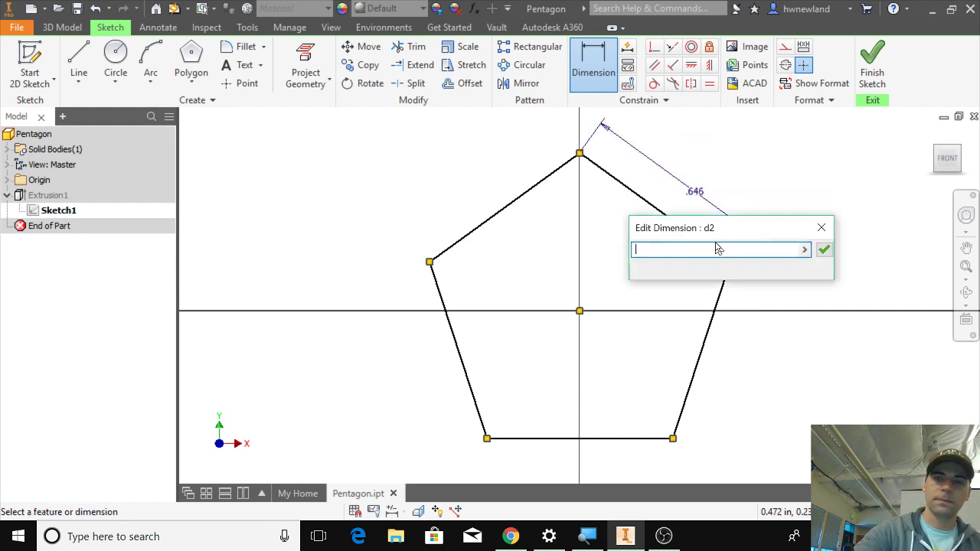
key("Return")
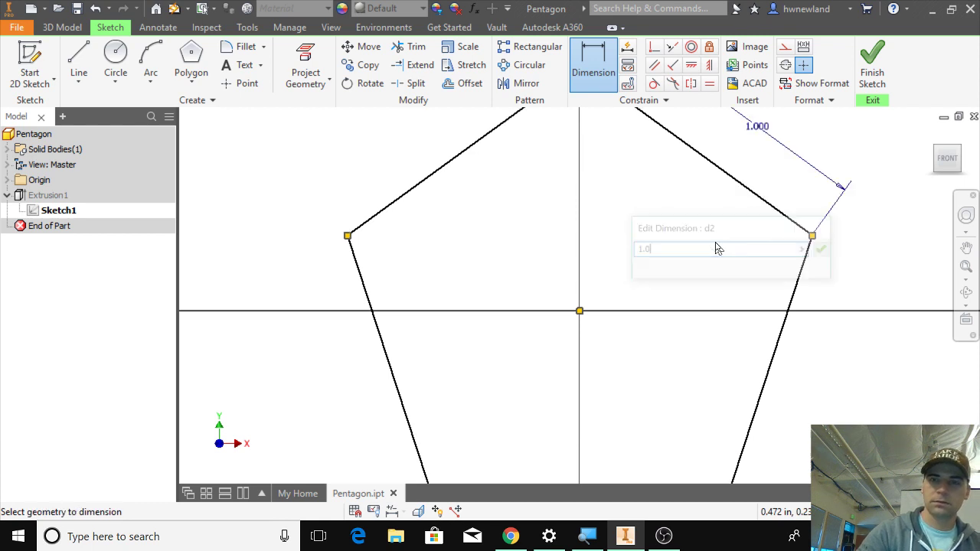
Delete the 1.000 in dimension and finish the sketch.
scroll(655, 240, "up", 2)
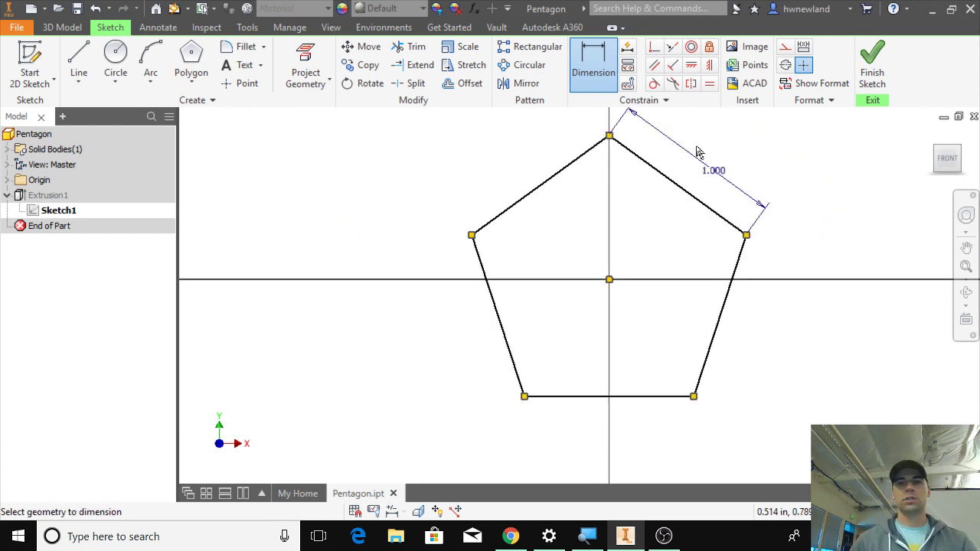
right_click(714, 176)
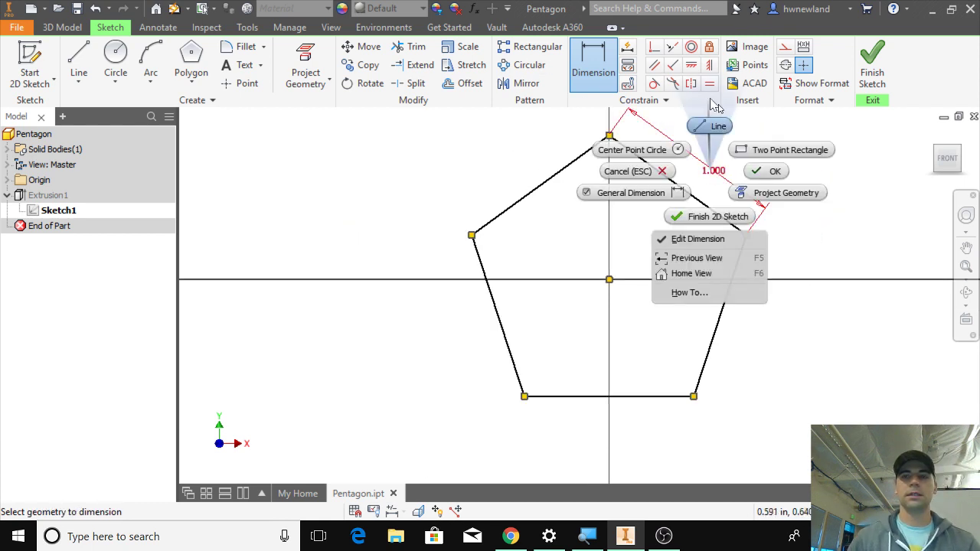
left_click(772, 172)
right_click(715, 174)
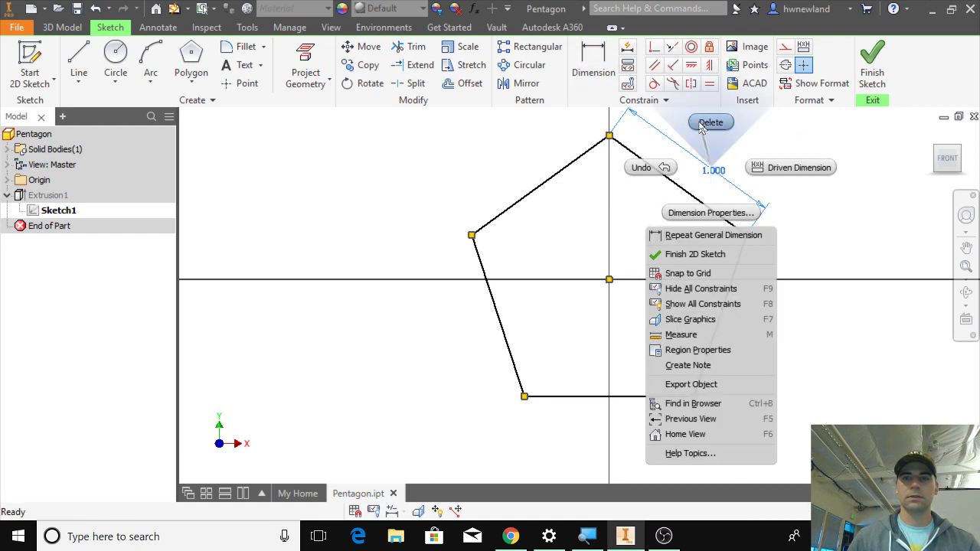
left_click(710, 123)
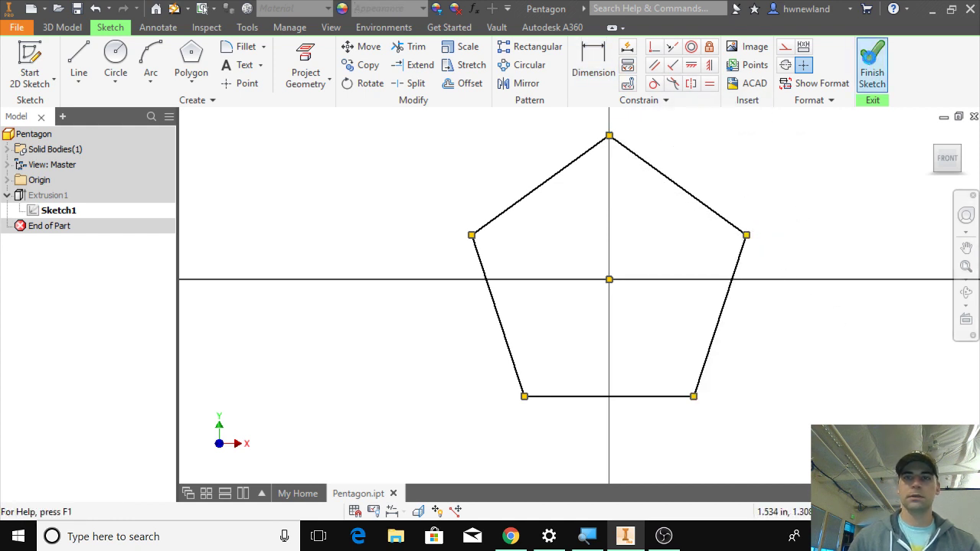
left_click(872, 68)
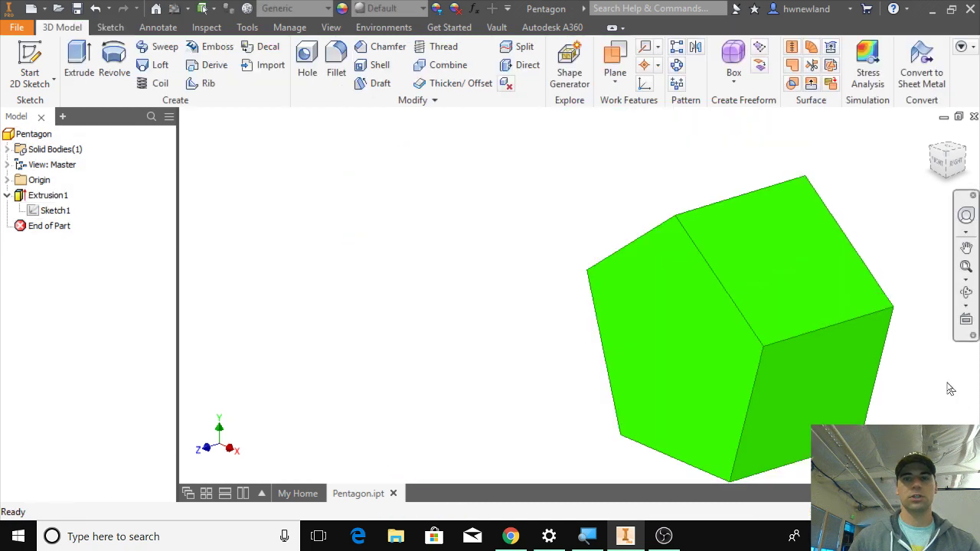
Pan the green prism into view and save Pentagon.ipt.
middle_click_drag(897, 386, 687, 337)
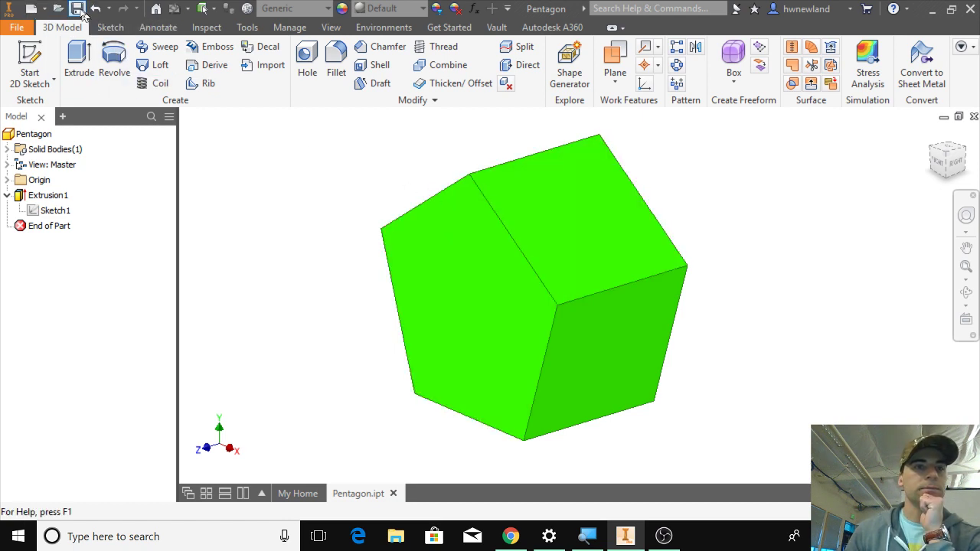
left_click(77, 9)
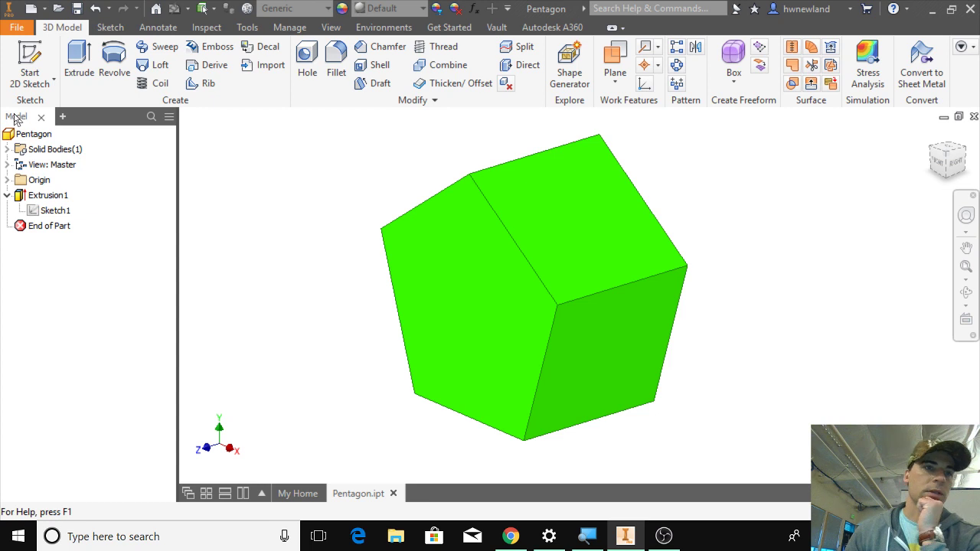
Create another new blank part document, Part3.
left_click(25, 29)
mouse_move(52, 90)
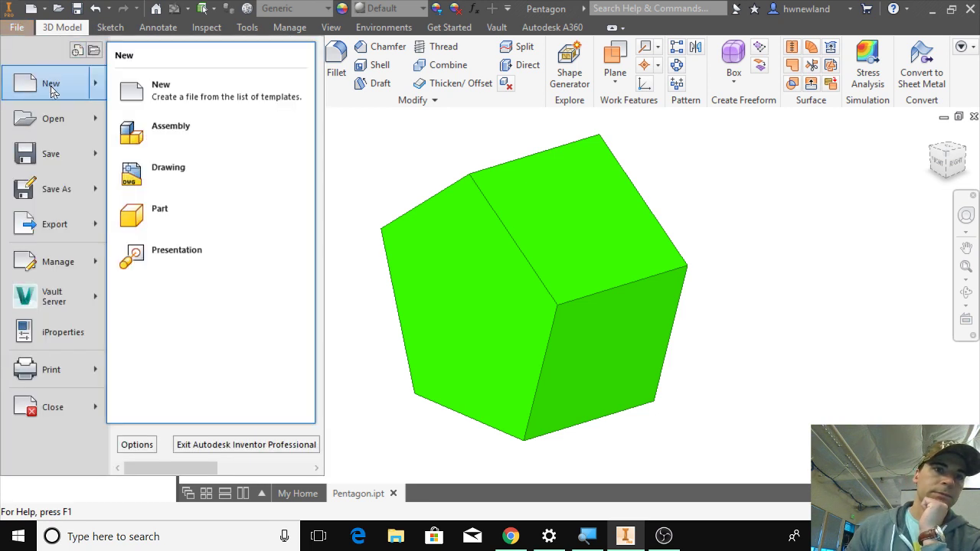
left_click(160, 212)
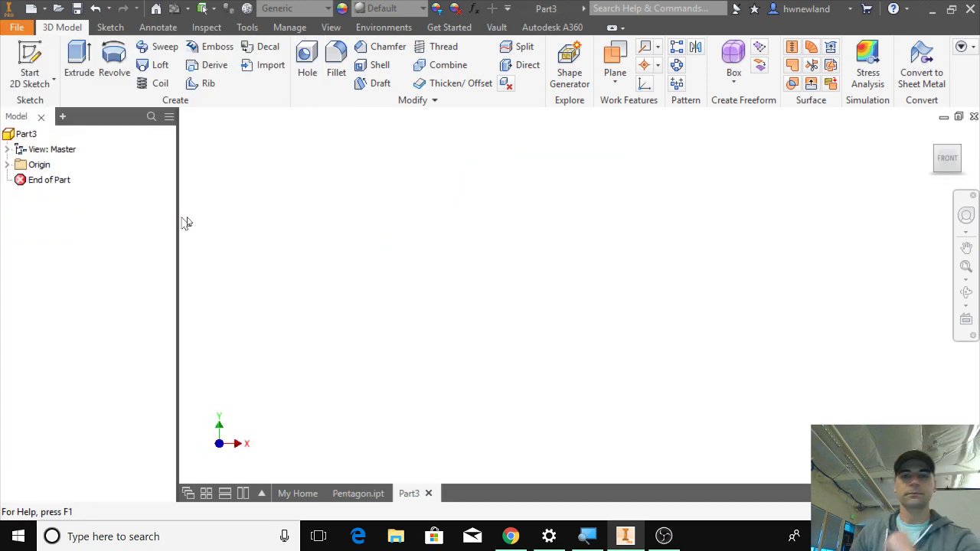
Save the new part as 'pentagon II'.
left_click(18, 29)
left_click(71, 202)
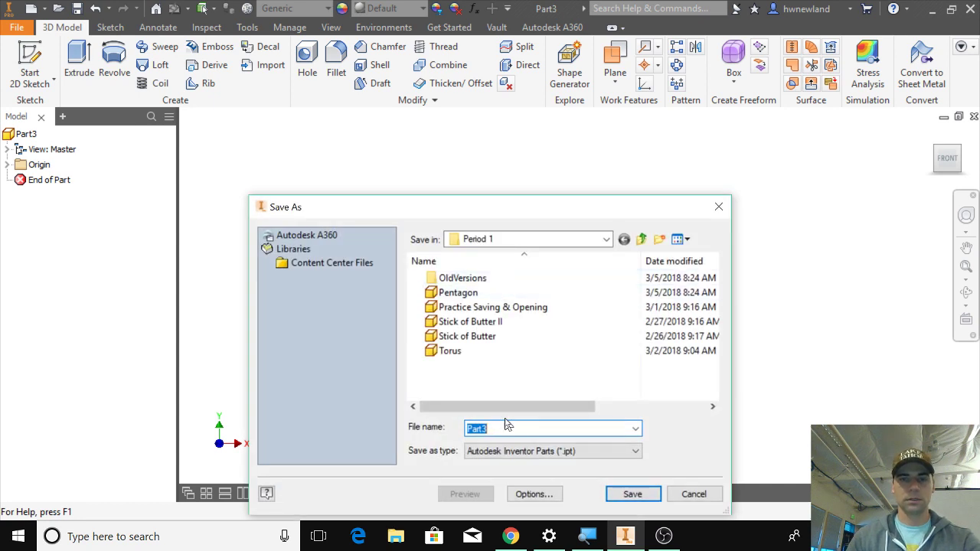
type("pentagon ")
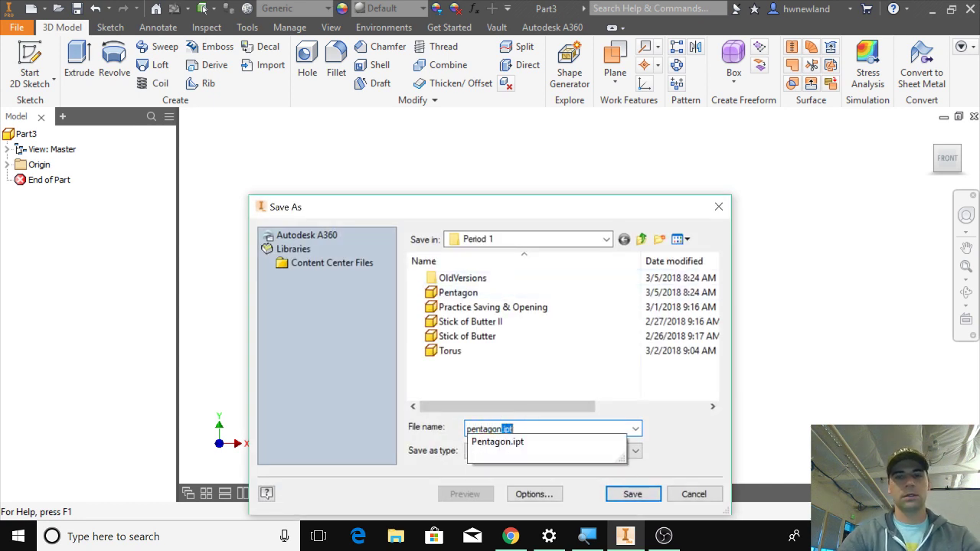
type("II")
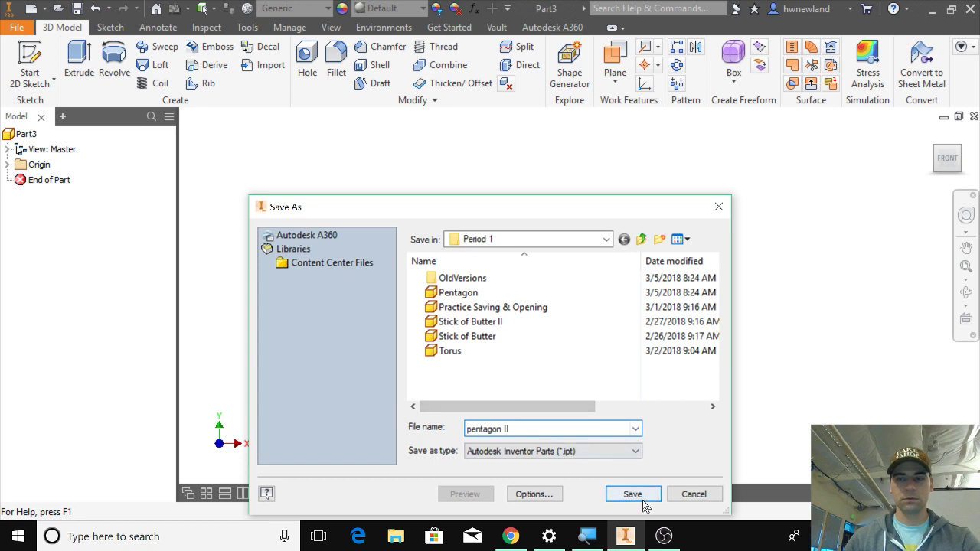
left_click(635, 496)
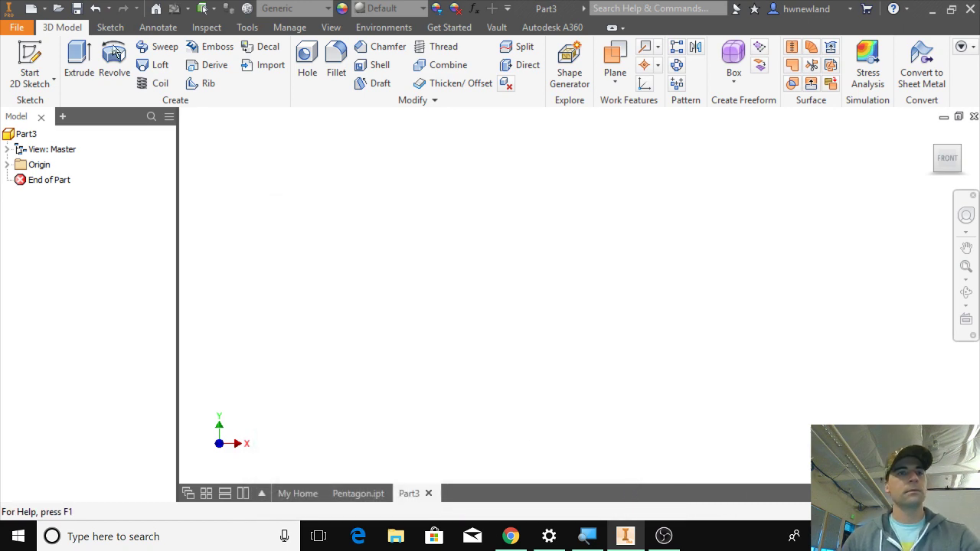
Start a new sketch on an origin plane and pan the origin toward the lower left.
left_click(30, 53)
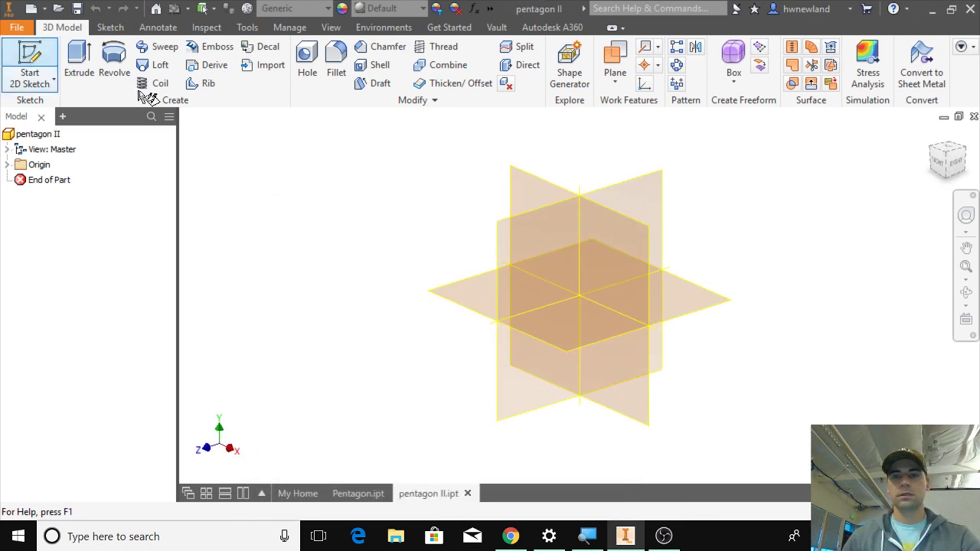
left_click(527, 192)
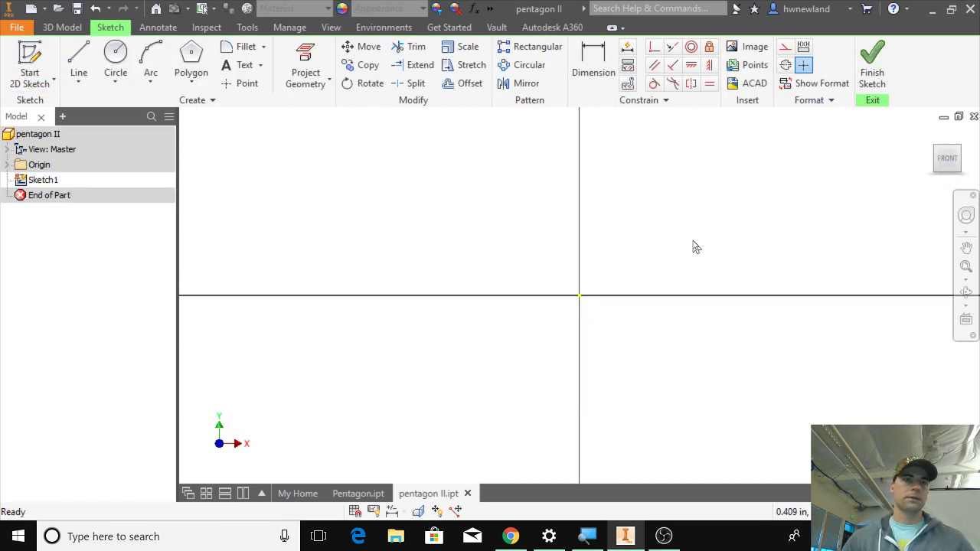
left_click(79, 60)
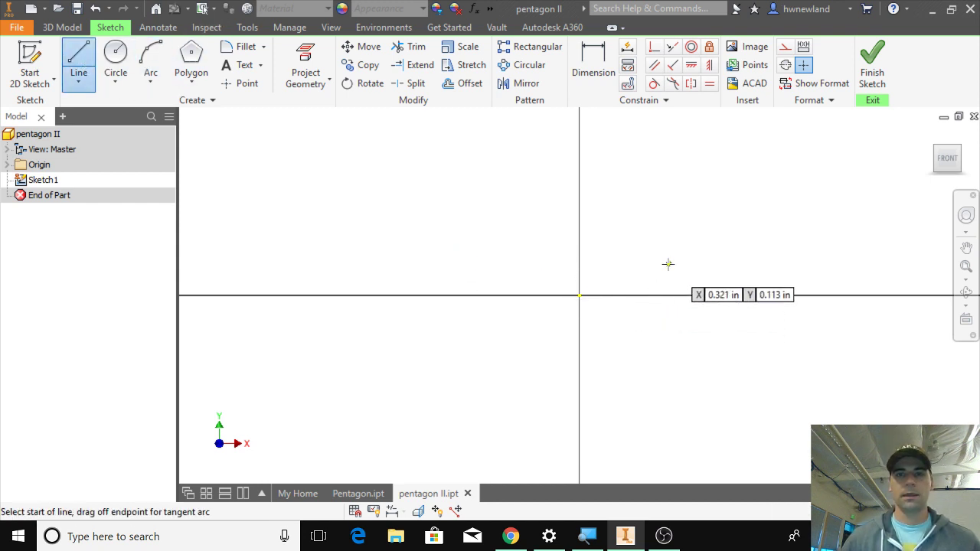
key("F2")
mouse_move(667, 263)
left_mouse_down()
mouse_move(575, 284)
mouse_move(638, 310)
left_mouse_up()
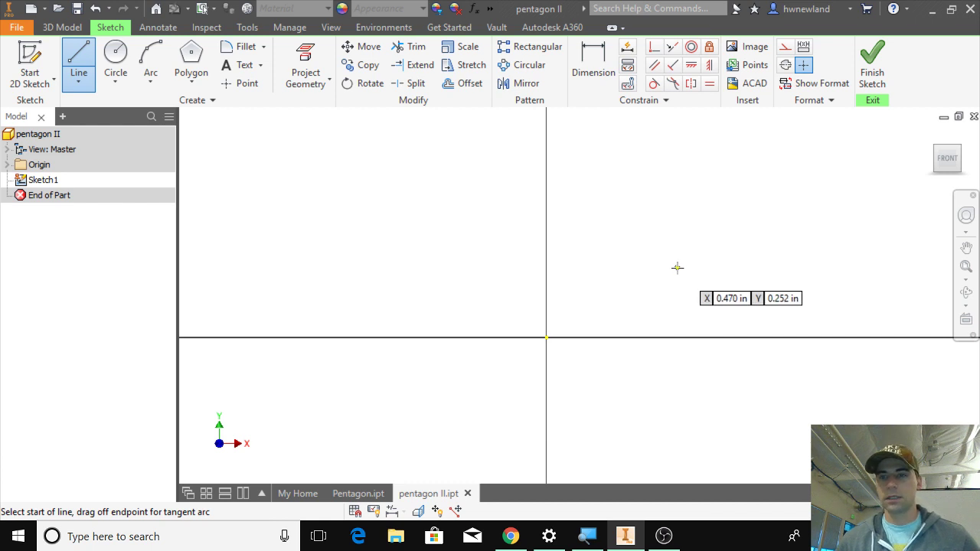
scroll(674, 267, "up", 3)
mouse_move(718, 189)
middle_mouse_down()
mouse_move(376, 334)
mouse_move(352, 326)
mouse_move(389, 282)
mouse_move(386, 315)
middle_mouse_up()
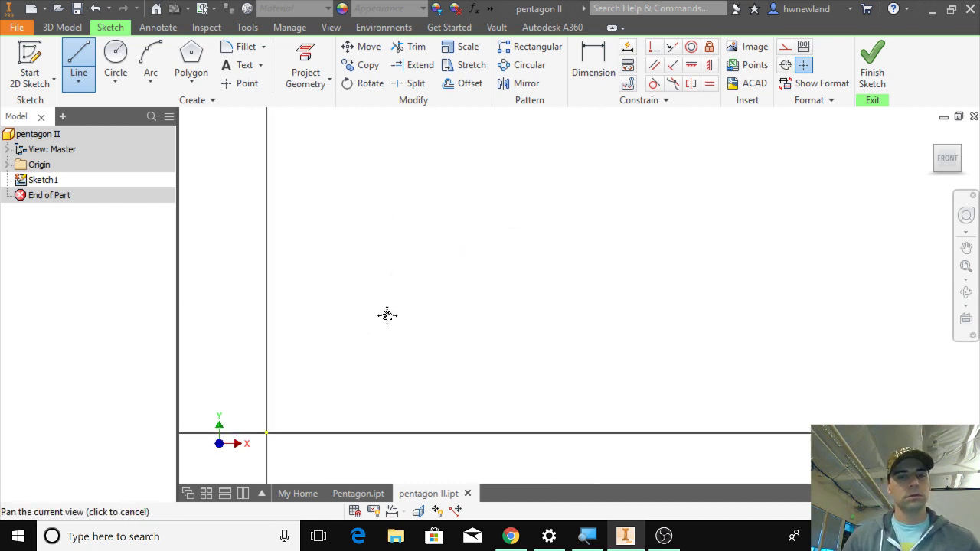
Draw the pentagon's first horizontal side, 2 in long.
left_click(419, 134)
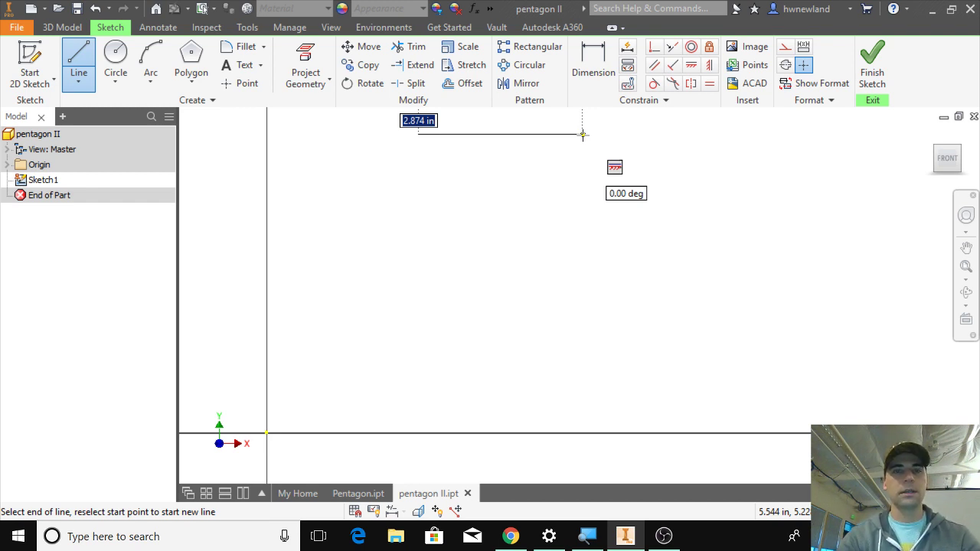
type("2")
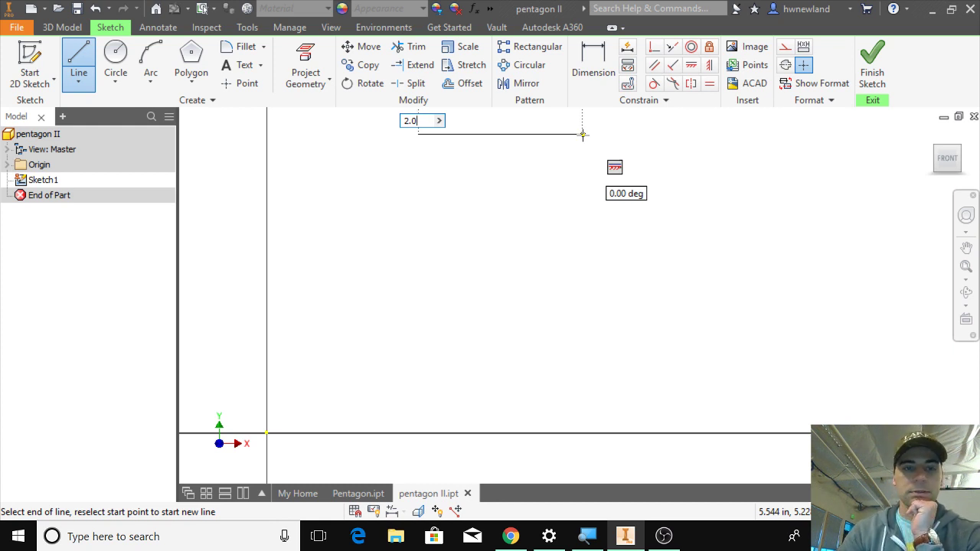
key("Return")
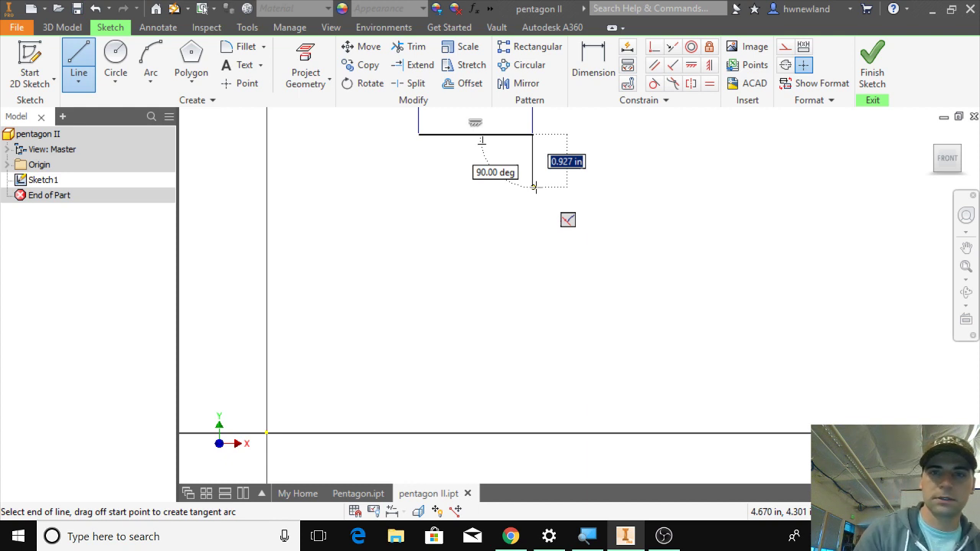
Draw the second and third pentagon sides, each 2.0 in long at 108°.
type("2")
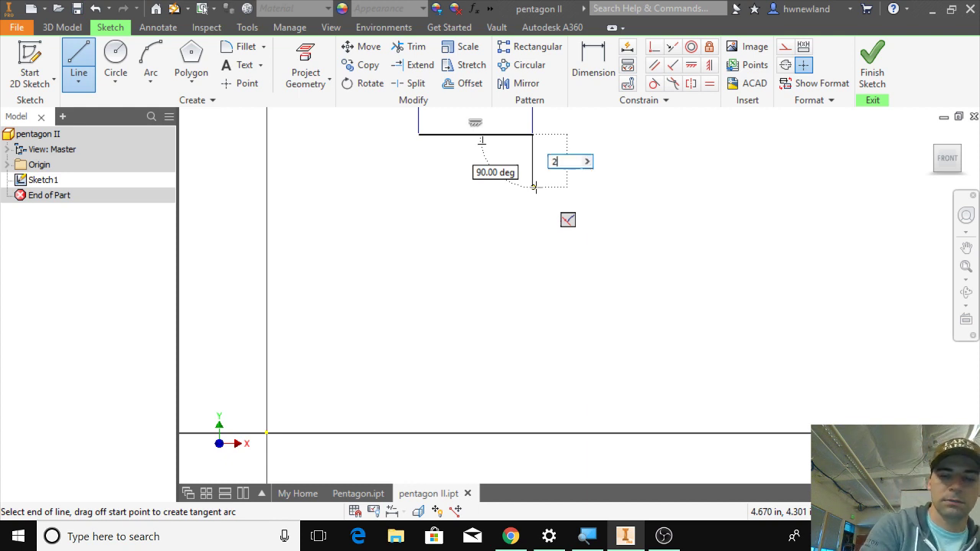
type(".0")
key("Tab")
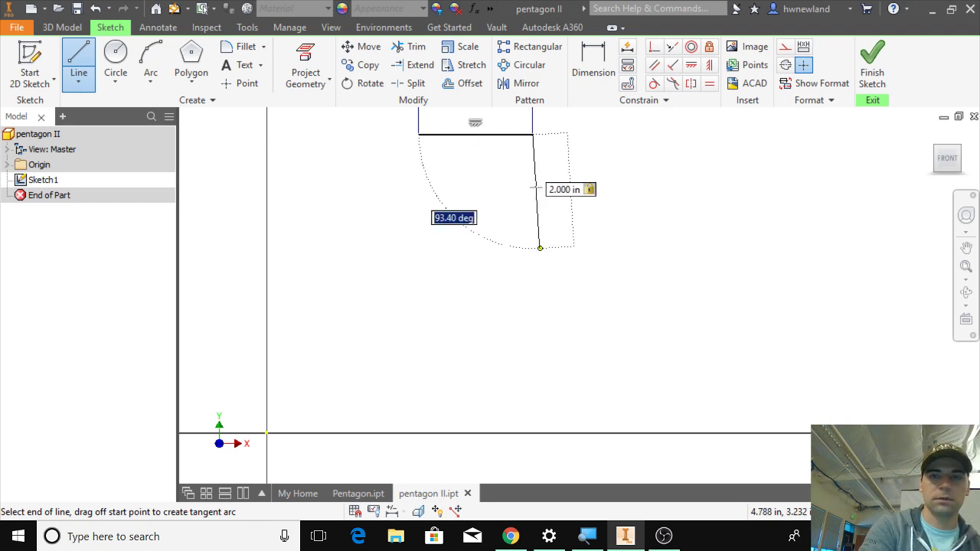
type("1")
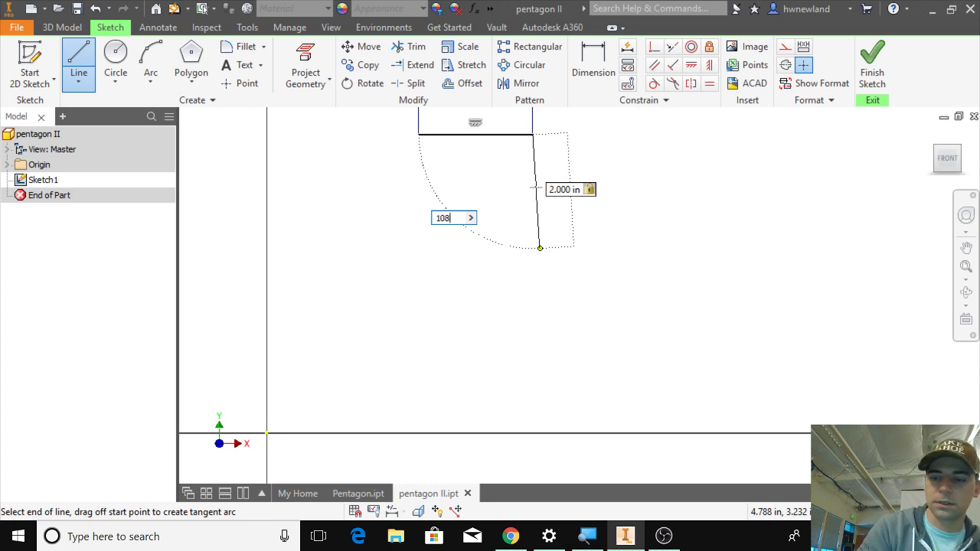
type("08")
key("Return")
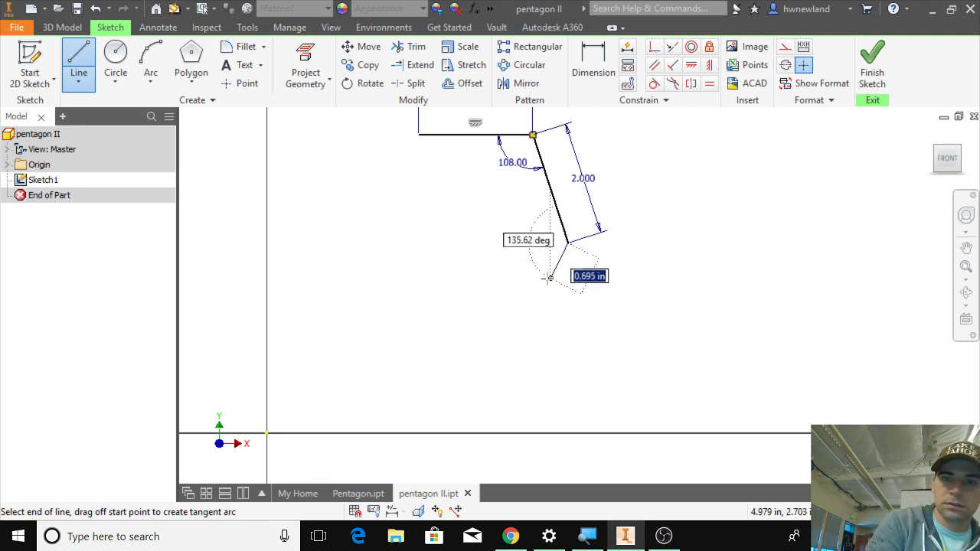
type("2")
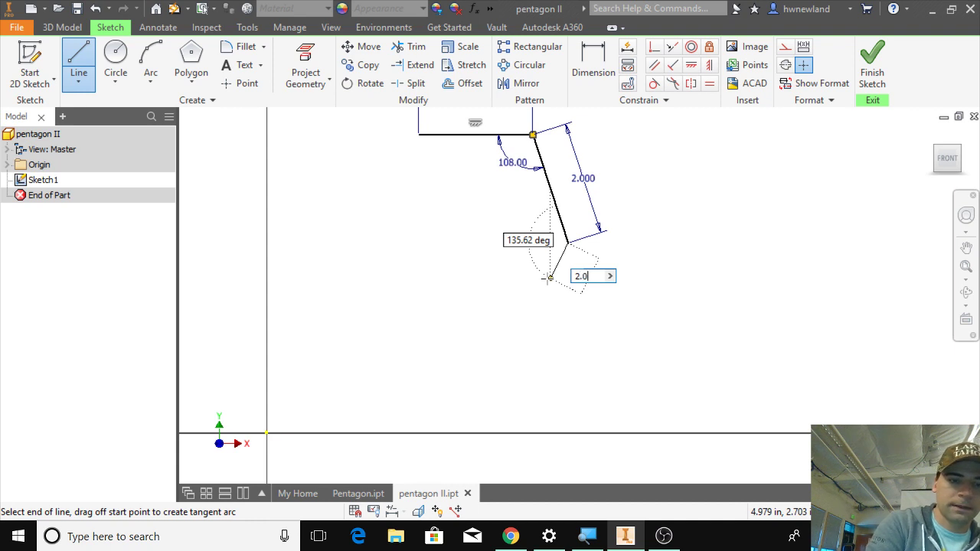
type(".0")
key("Tab")
type("1")
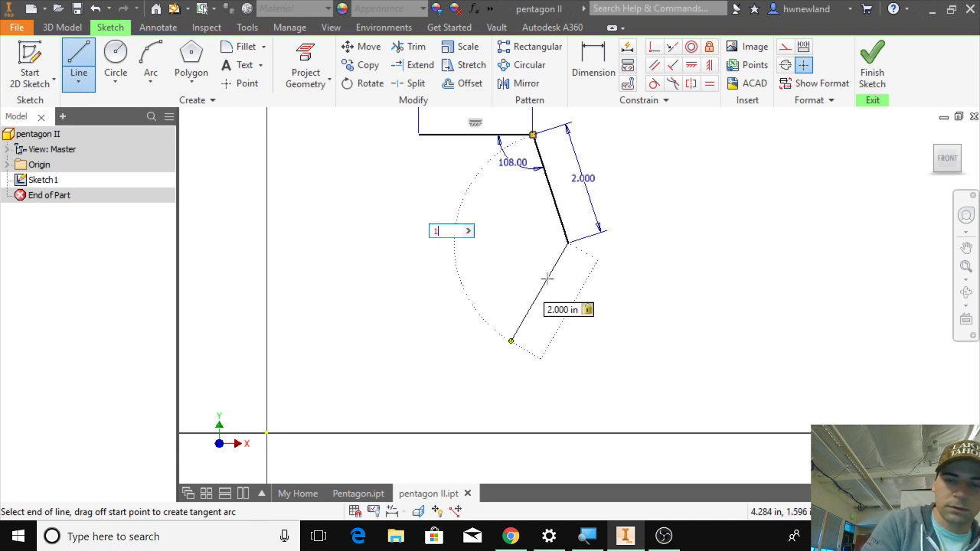
type("08")
key("Return")
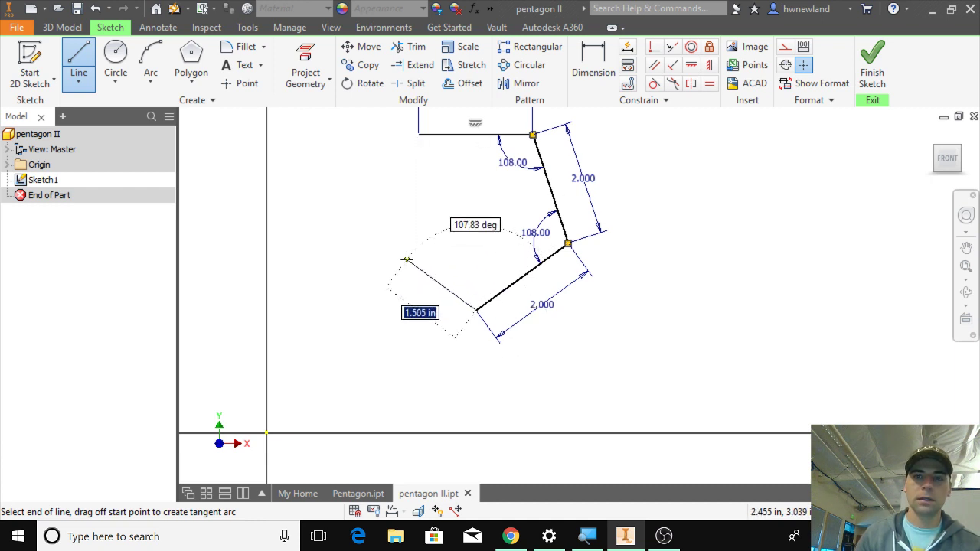
Draw the fourth 2.0 in side at 108° and close the pentagon at its starting corner.
type("2")
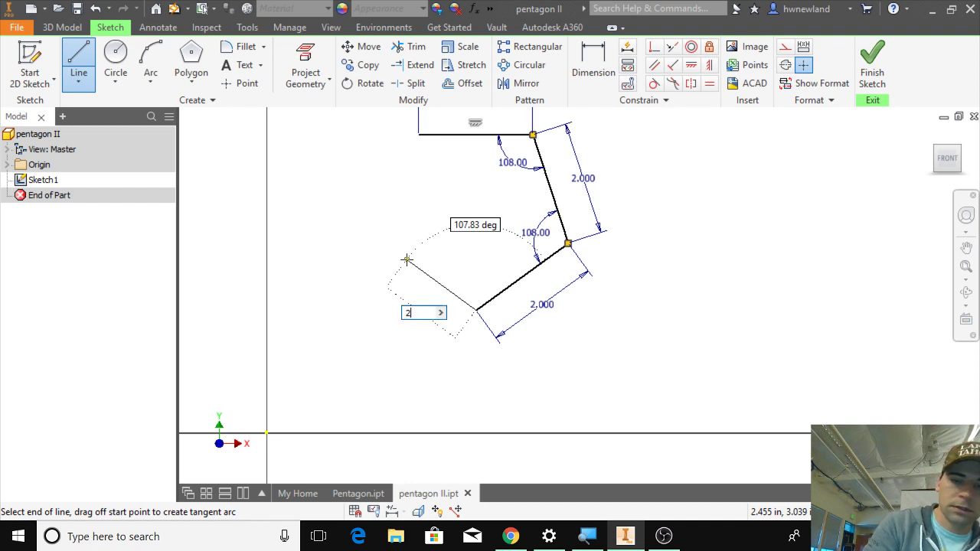
type(".0")
key("Tab")
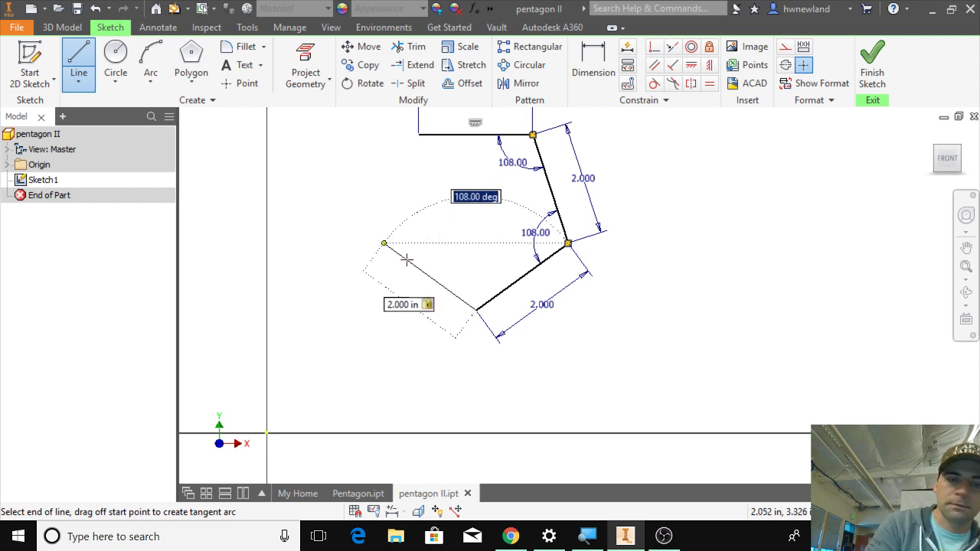
type("108")
key("Return")
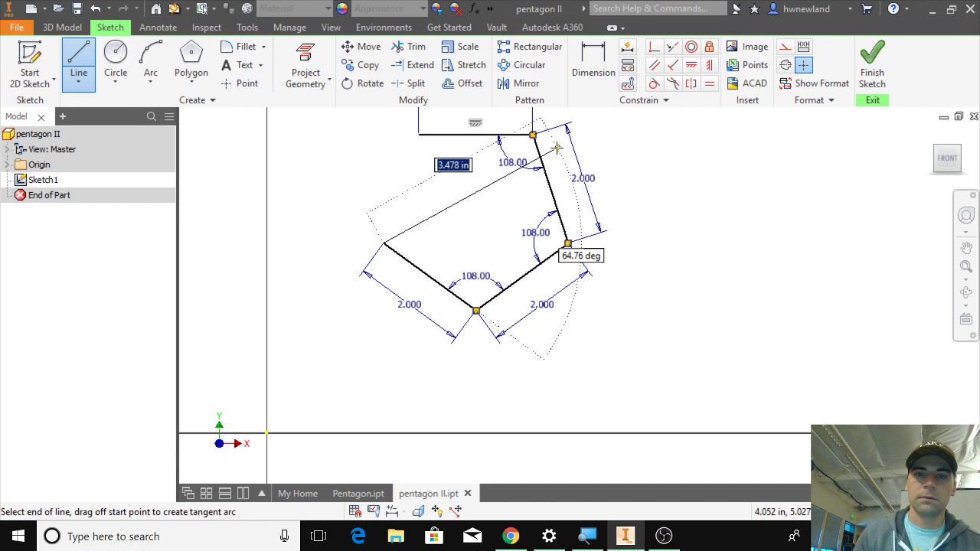
left_click(418, 134)
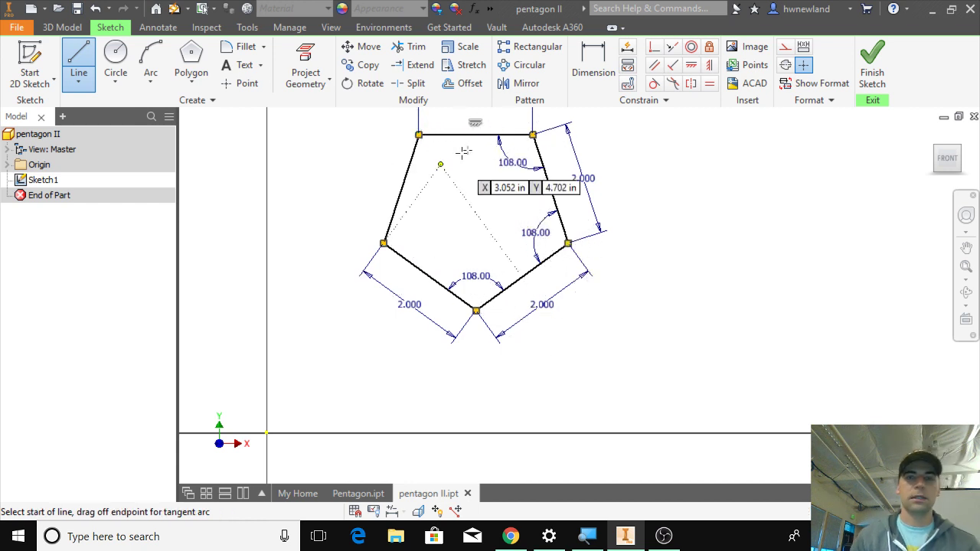
Exit Line, re-centre the pentagon, and delete the top and upper-right 2.000 dimensions and top 108.00° angle.
key("Escape")
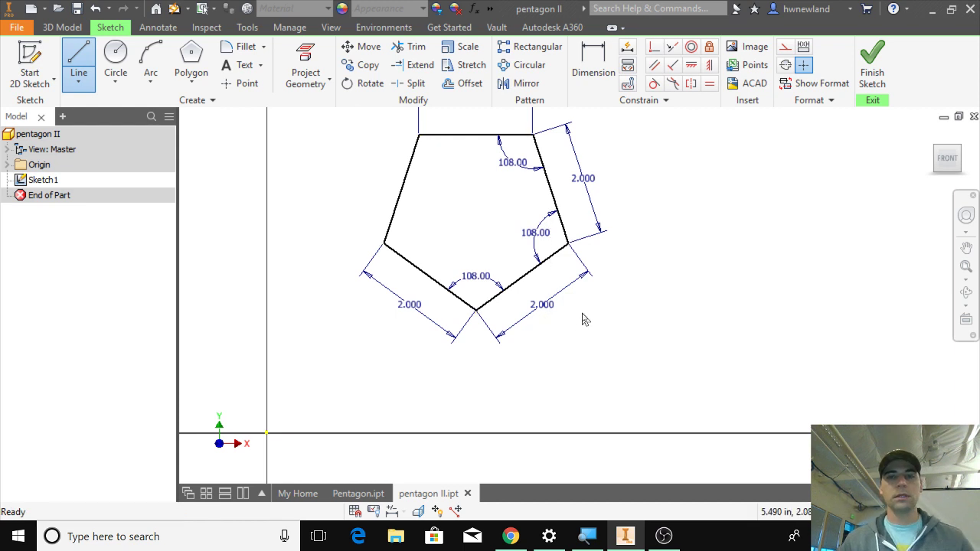
scroll(584, 319, "down", 2)
middle_click_drag(663, 321, 602, 350)
scroll(598, 351, "up", 2)
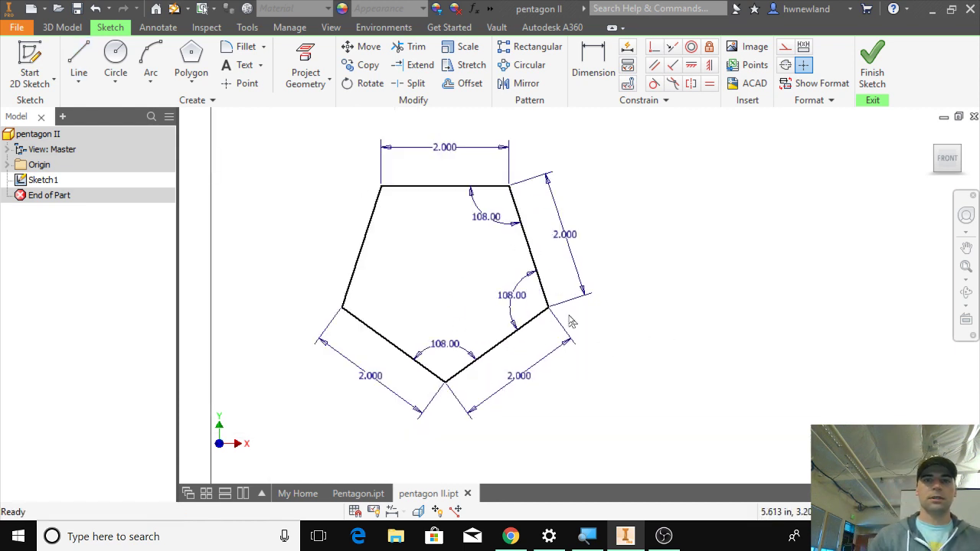
right_click(452, 149)
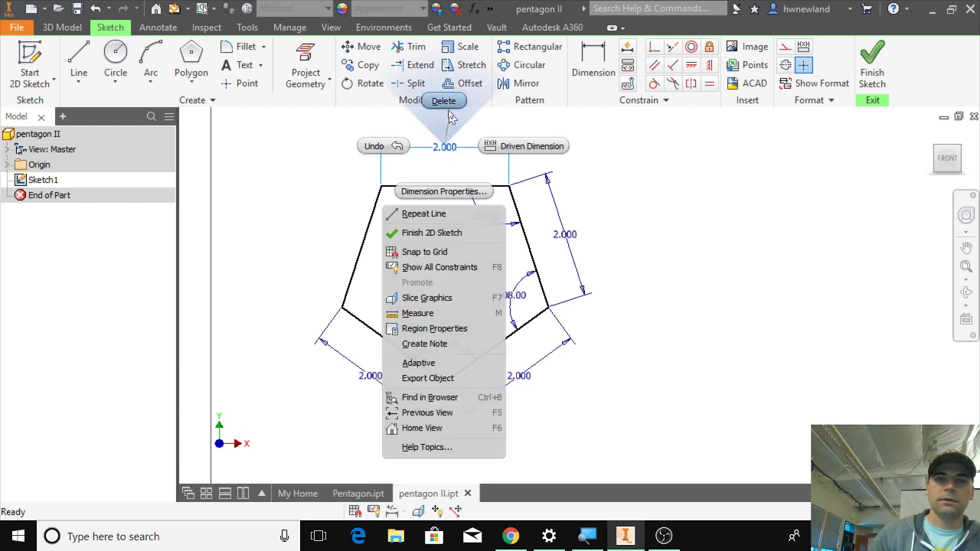
left_click(444, 101)
right_click(562, 213)
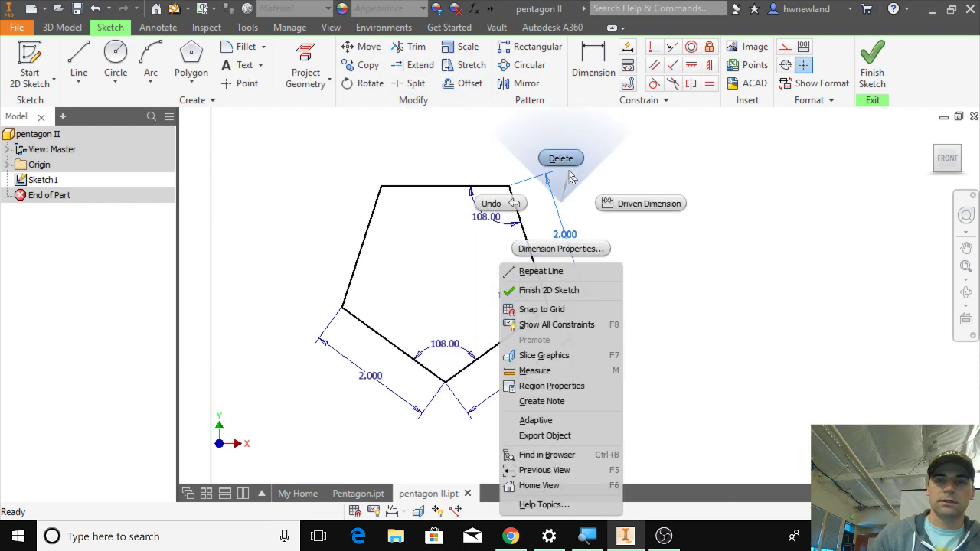
left_click(558, 158)
right_click(496, 225)
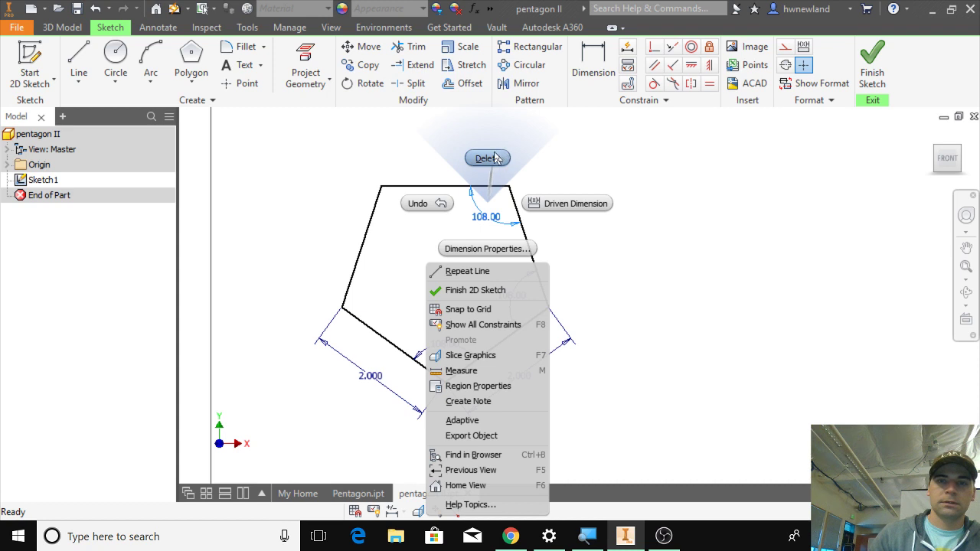
left_click(490, 159)
Delete the lower-right and lower-left 2.000 dimensions and the right and bottom 108.00° angles.
right_click(529, 386)
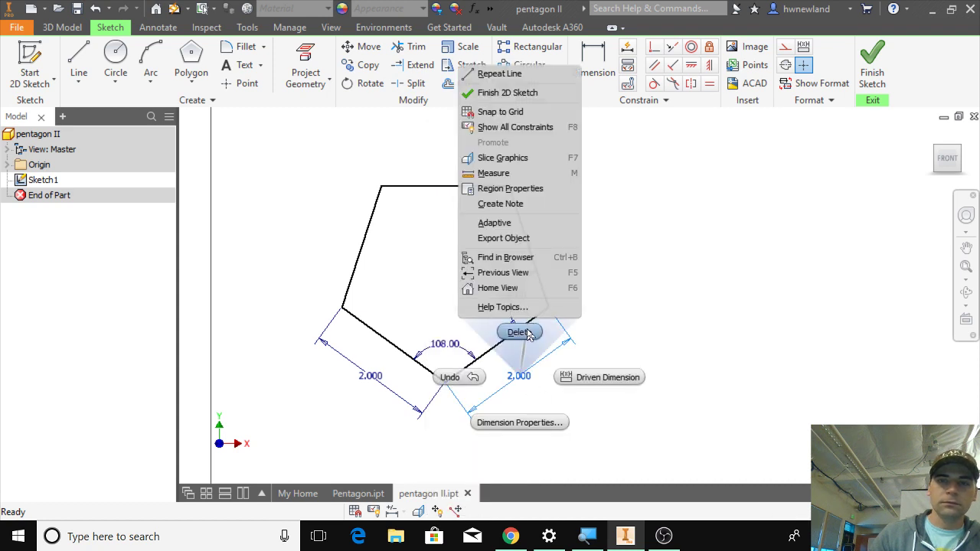
left_click(516, 332)
right_click(513, 303)
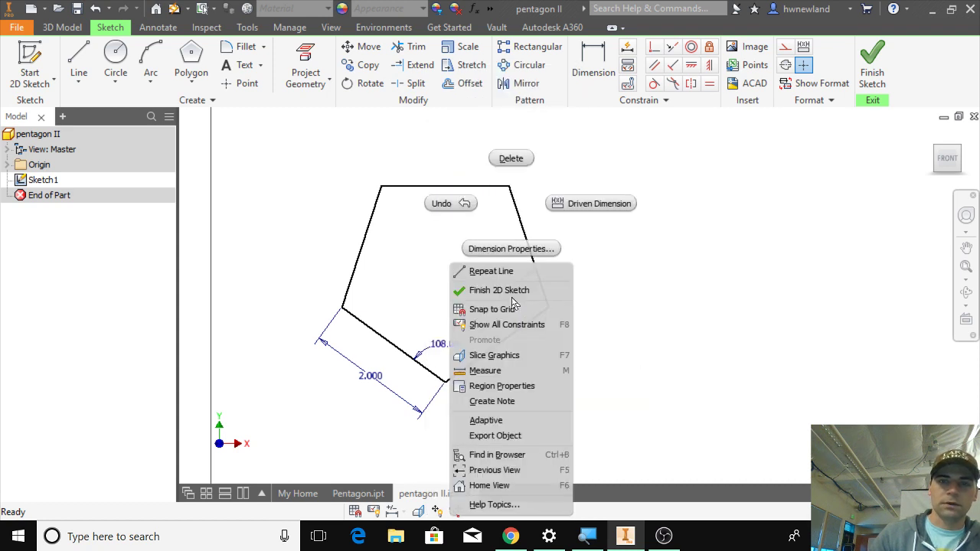
left_click(511, 158)
right_click(378, 383)
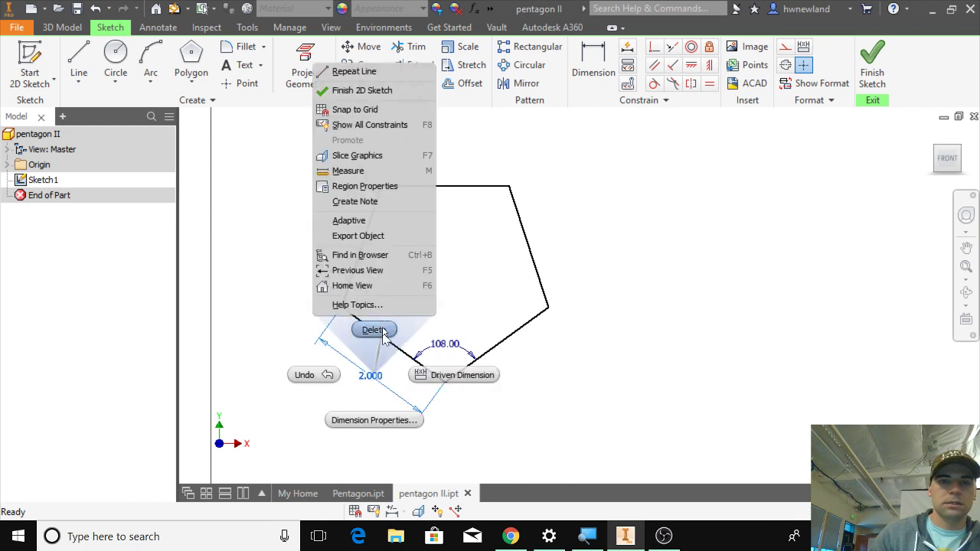
left_click(374, 330)
right_click(446, 345)
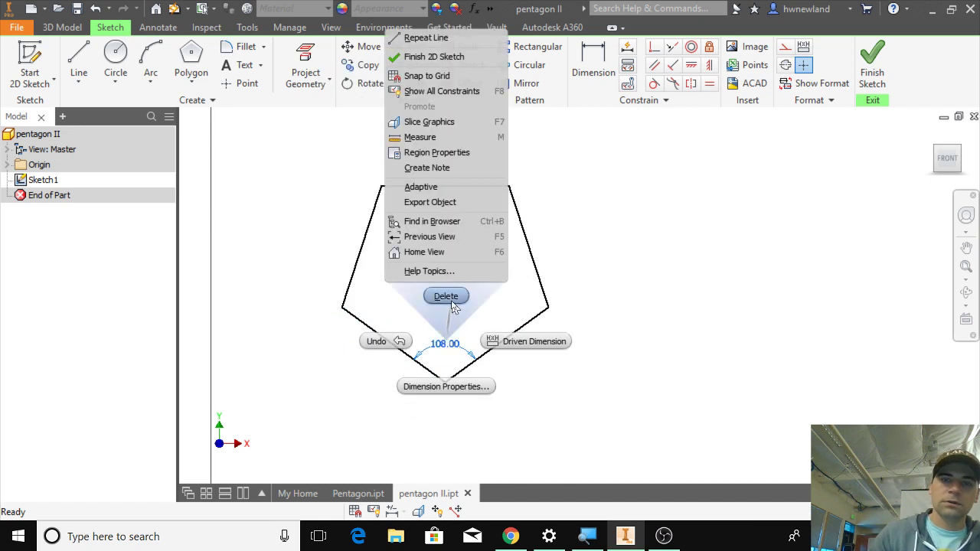
left_click(448, 297)
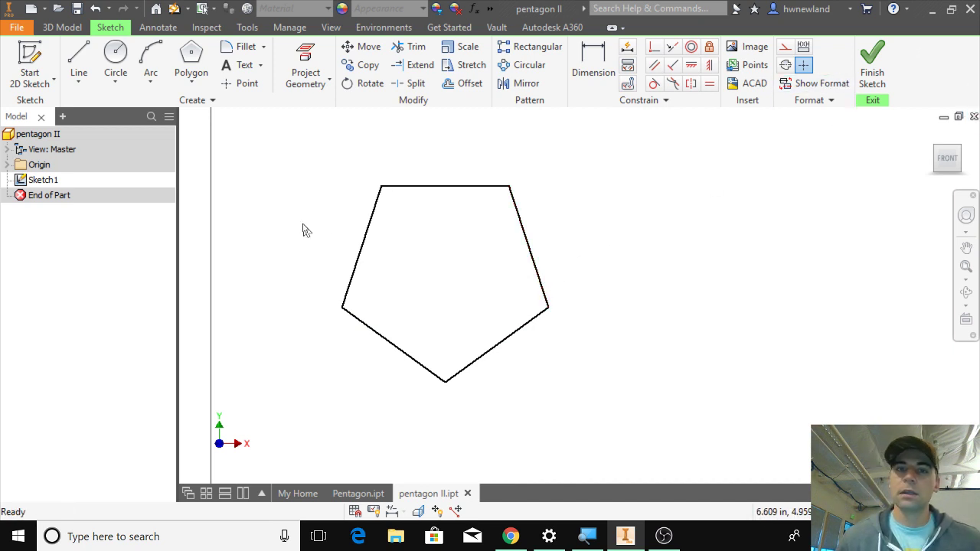
Finish Sketch1, return to the home view, and extrude the pentagon 1 in as Extrusion1.
left_click(876, 64)
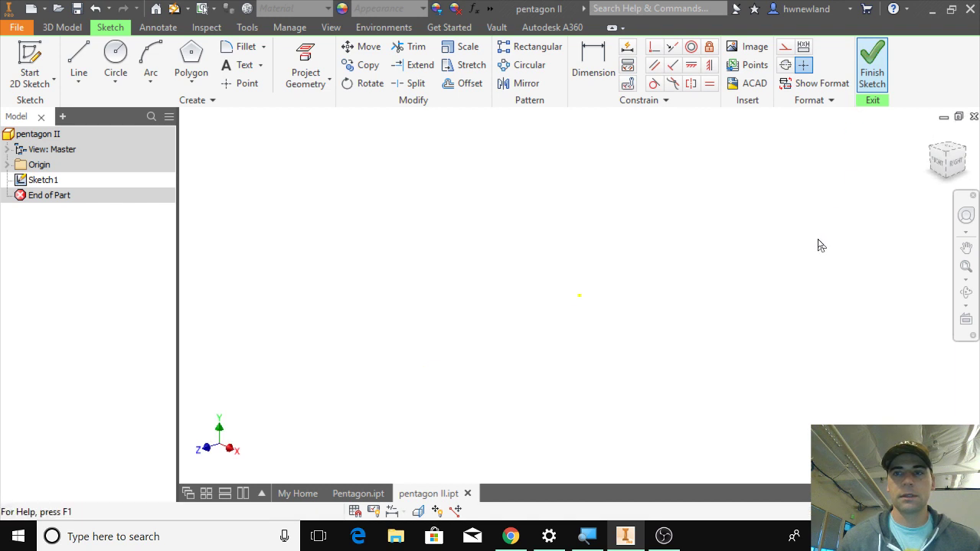
left_click(932, 135)
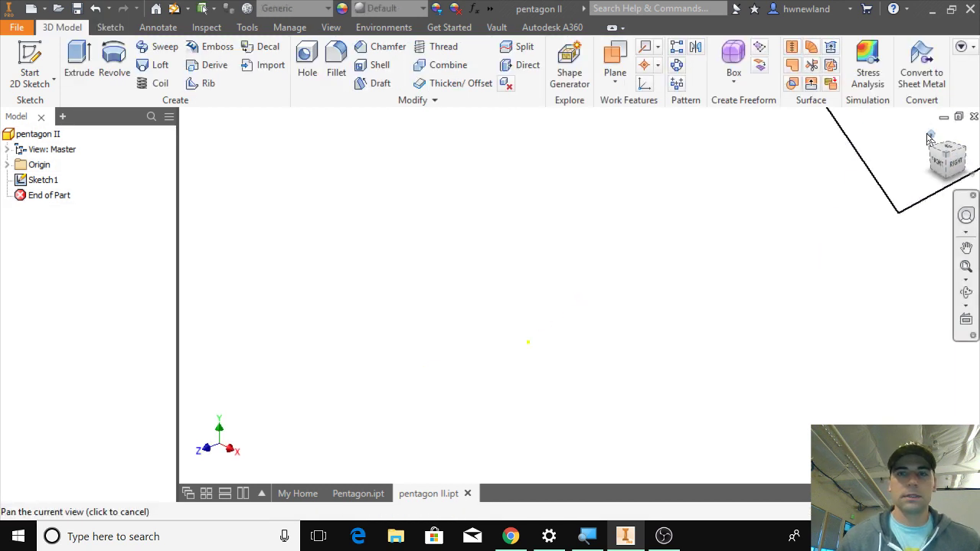
left_click(79, 62)
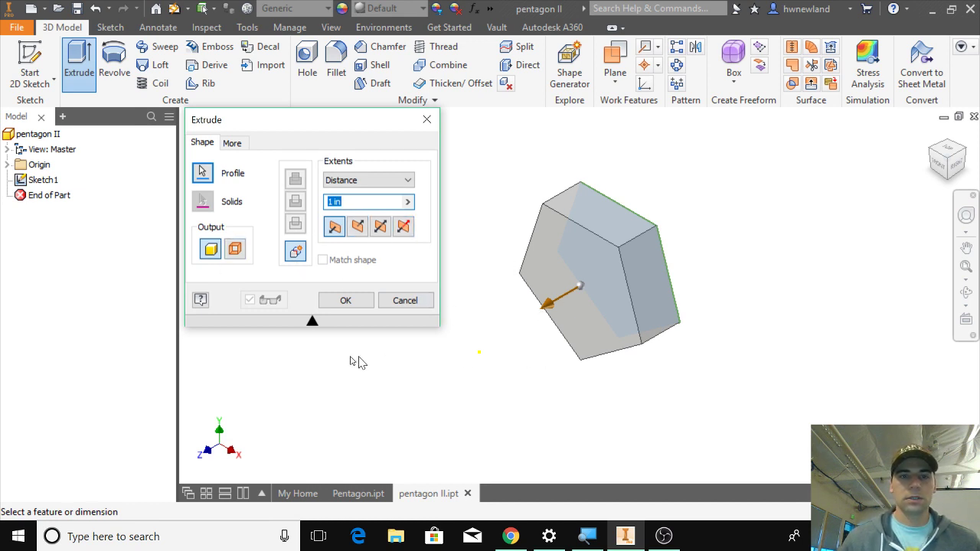
left_click(347, 301)
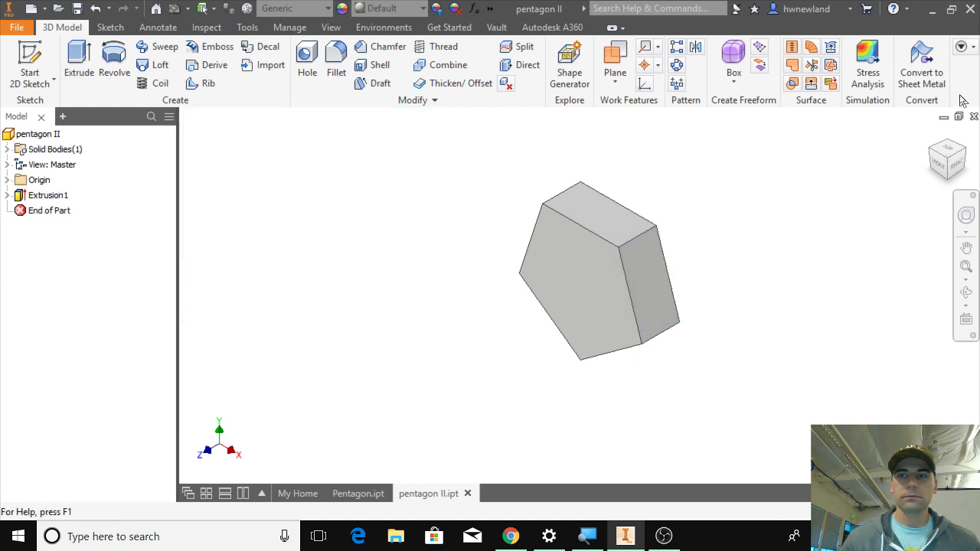
Recolour the pentagon II prism bright magenta (RGB 251, 0, 255) with Adjust appearance.
left_click(932, 136)
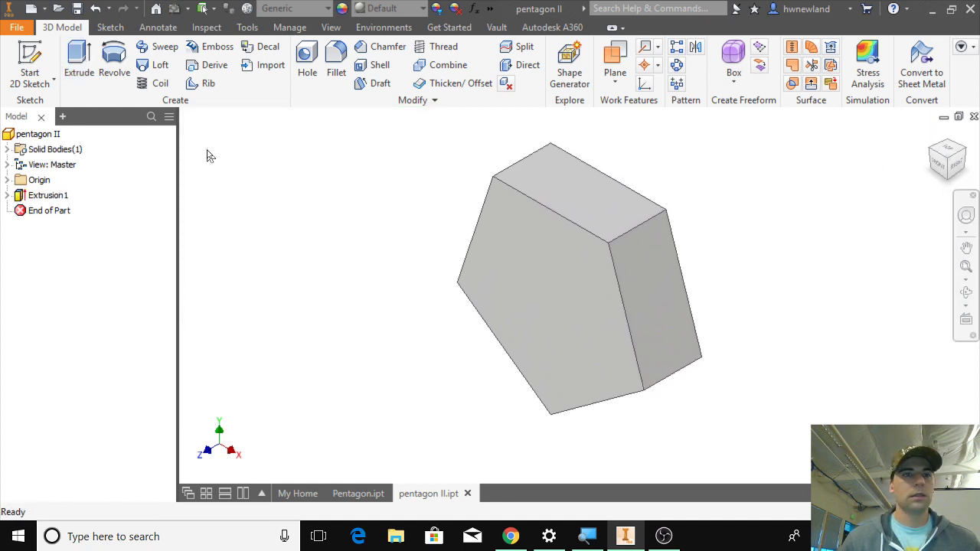
left_click(436, 7)
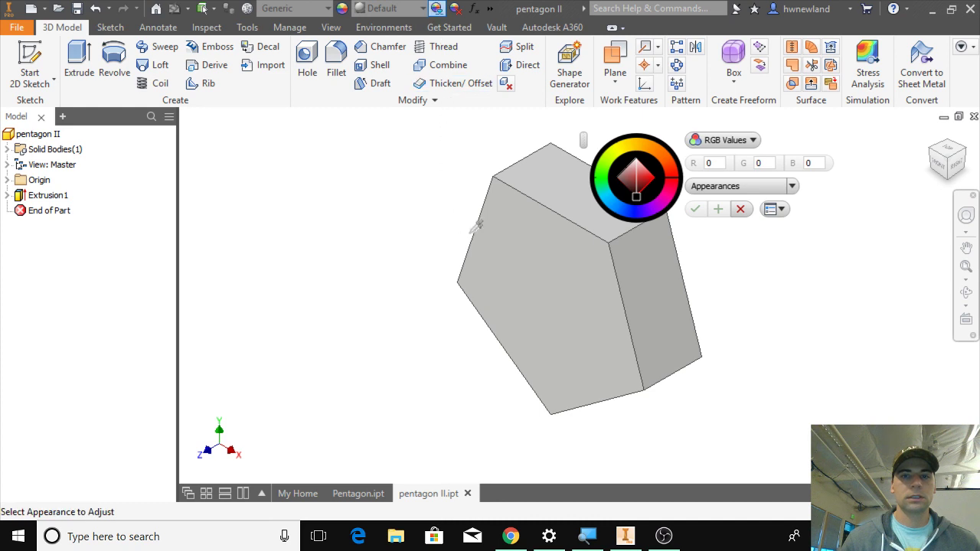
left_click(586, 220)
left_click(665, 203)
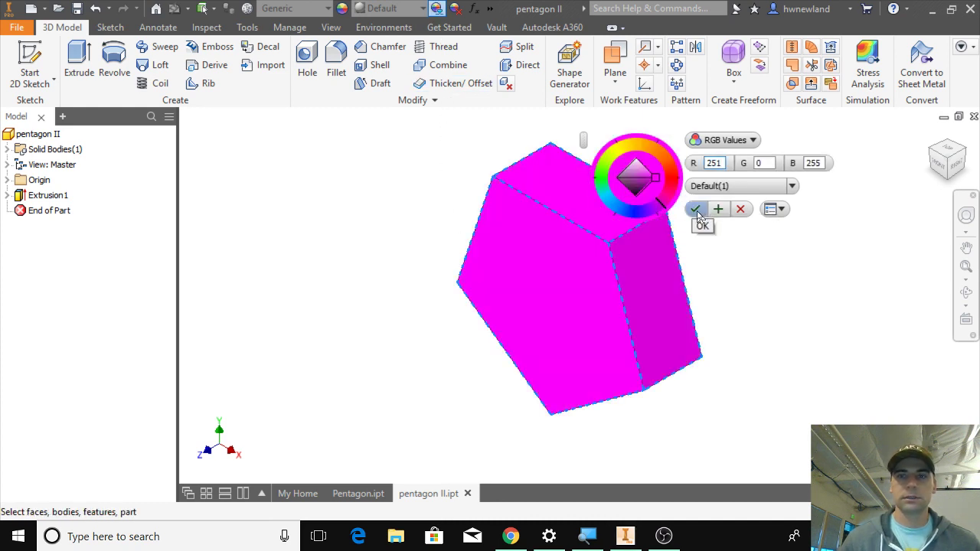
left_click(696, 210)
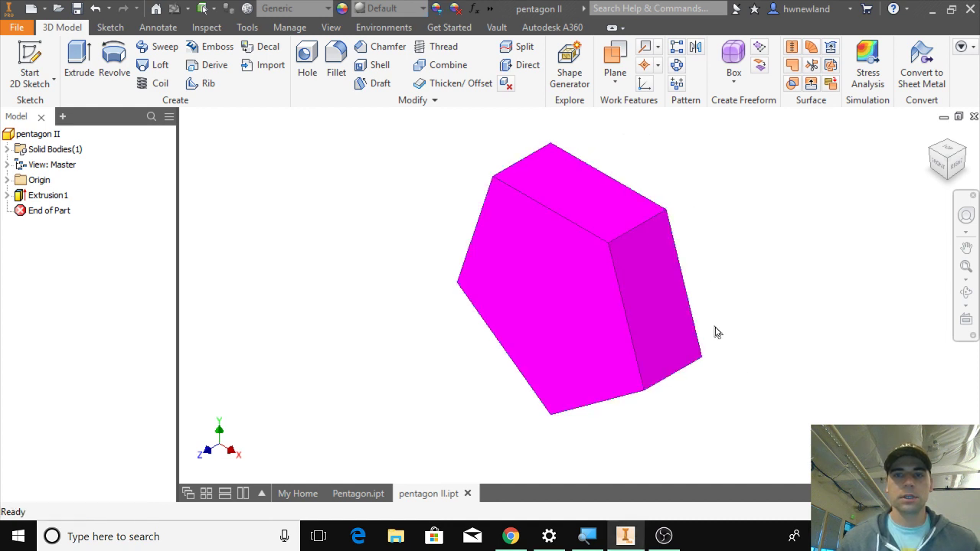